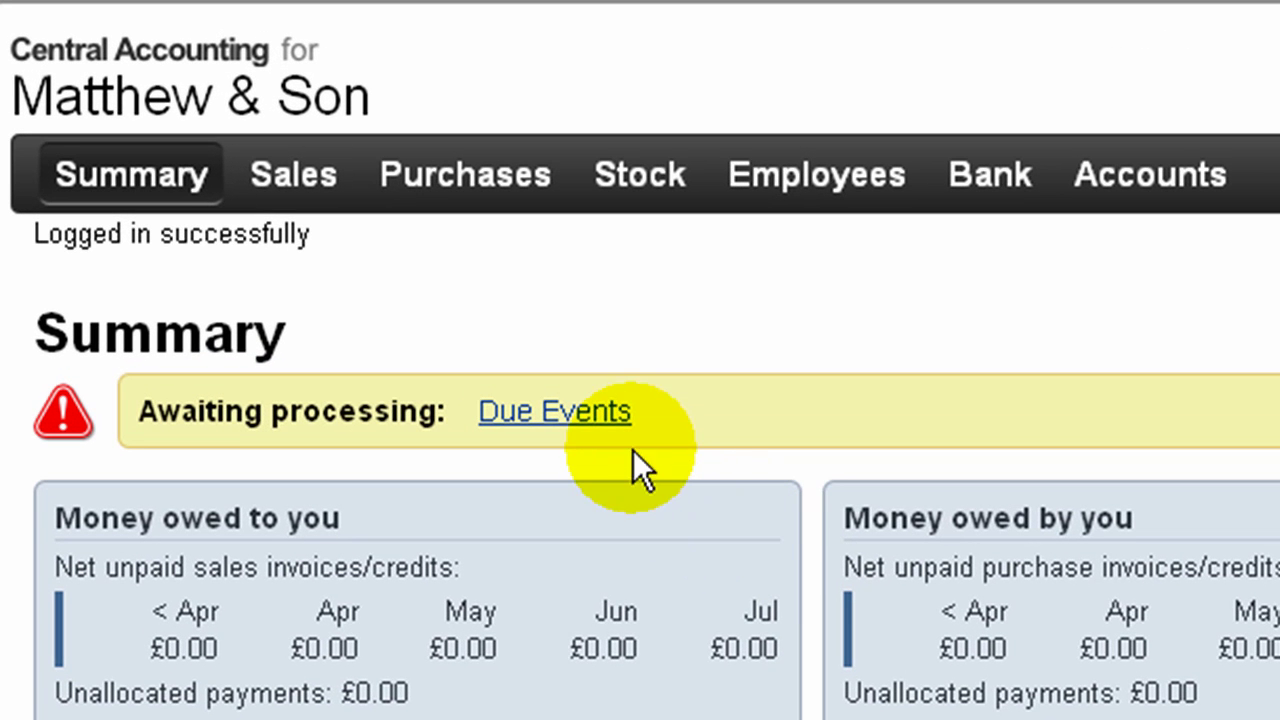
Step: Open the Due Events list from the Awaiting processing entry on the Summary page
{"action": "left_click", "coordinate": [585, 412]}
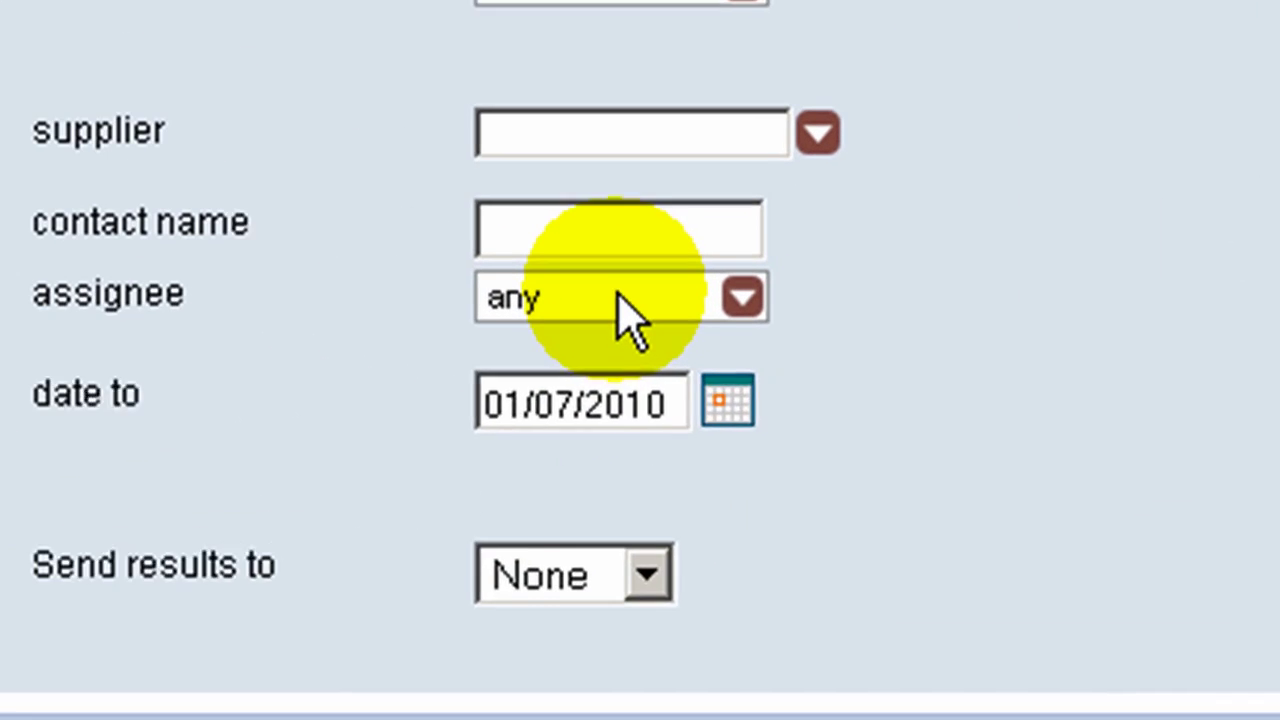
Step: Filter events to a single staff assignee, then select the first result and open it for editing
{"action": "left_click", "coordinate": [750, 342]}
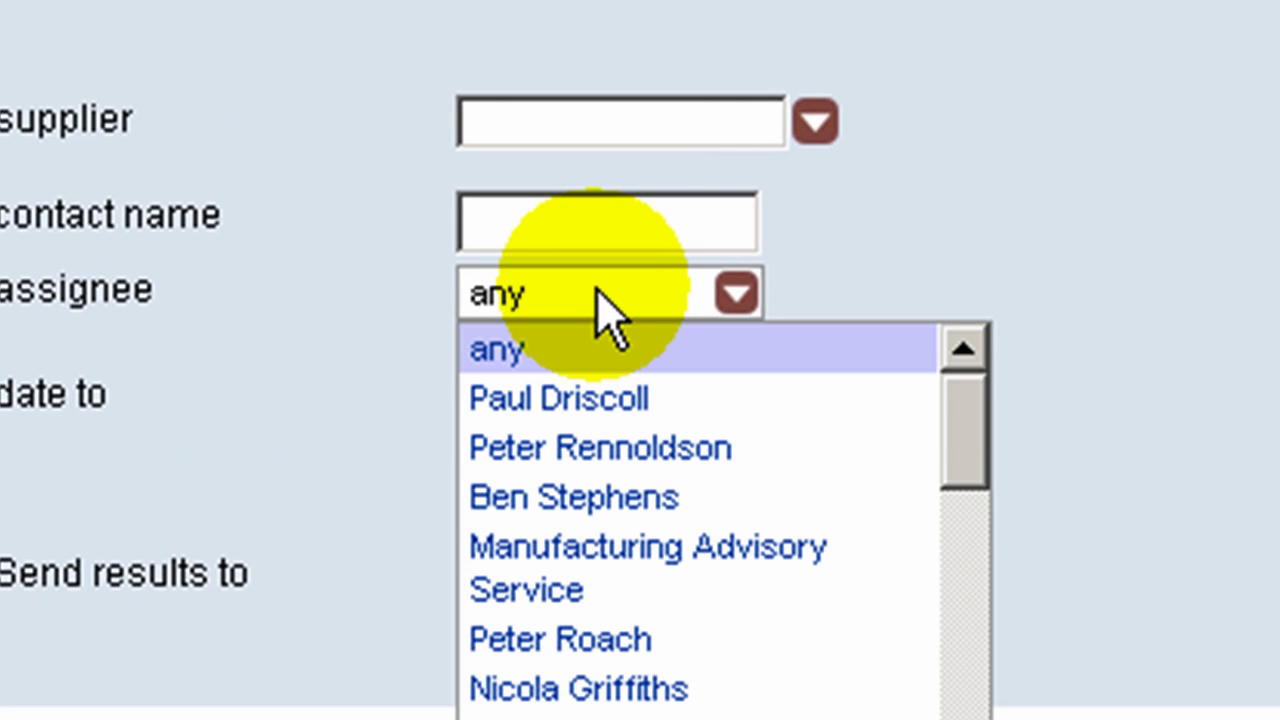
{"action": "left_click", "coordinate": [600, 405]}
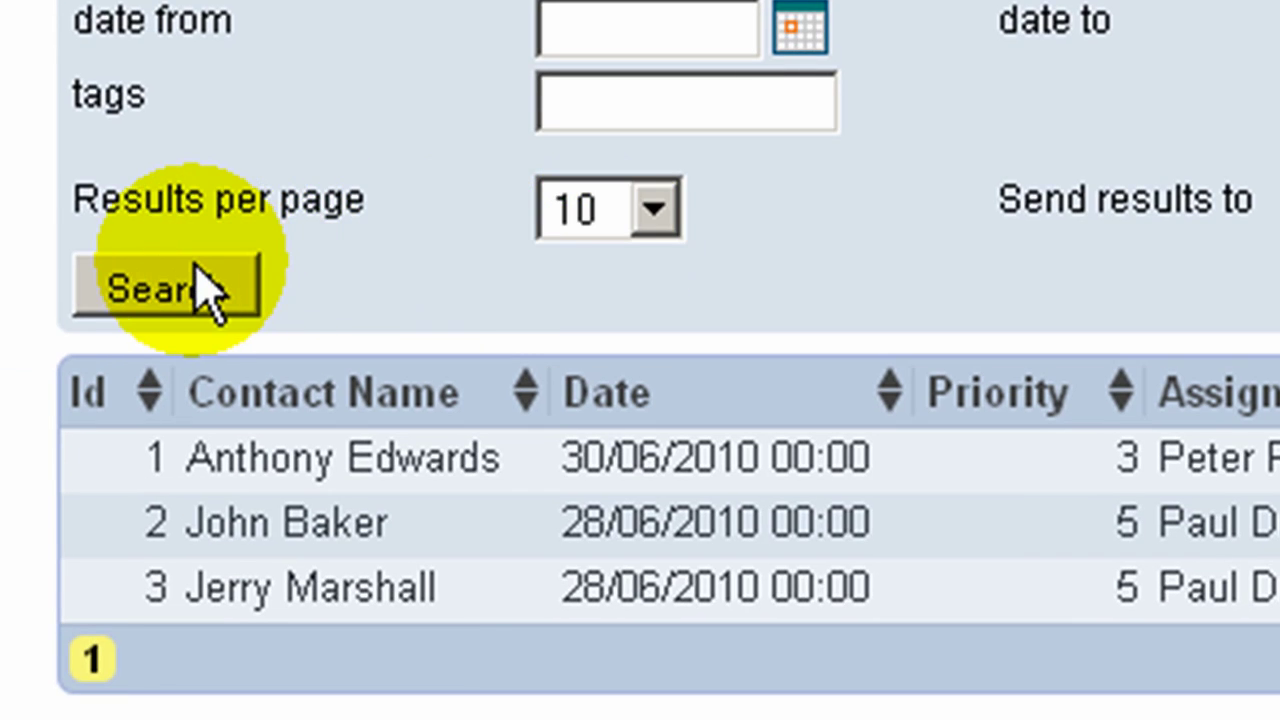
{"action": "left_click", "coordinate": [162, 289]}
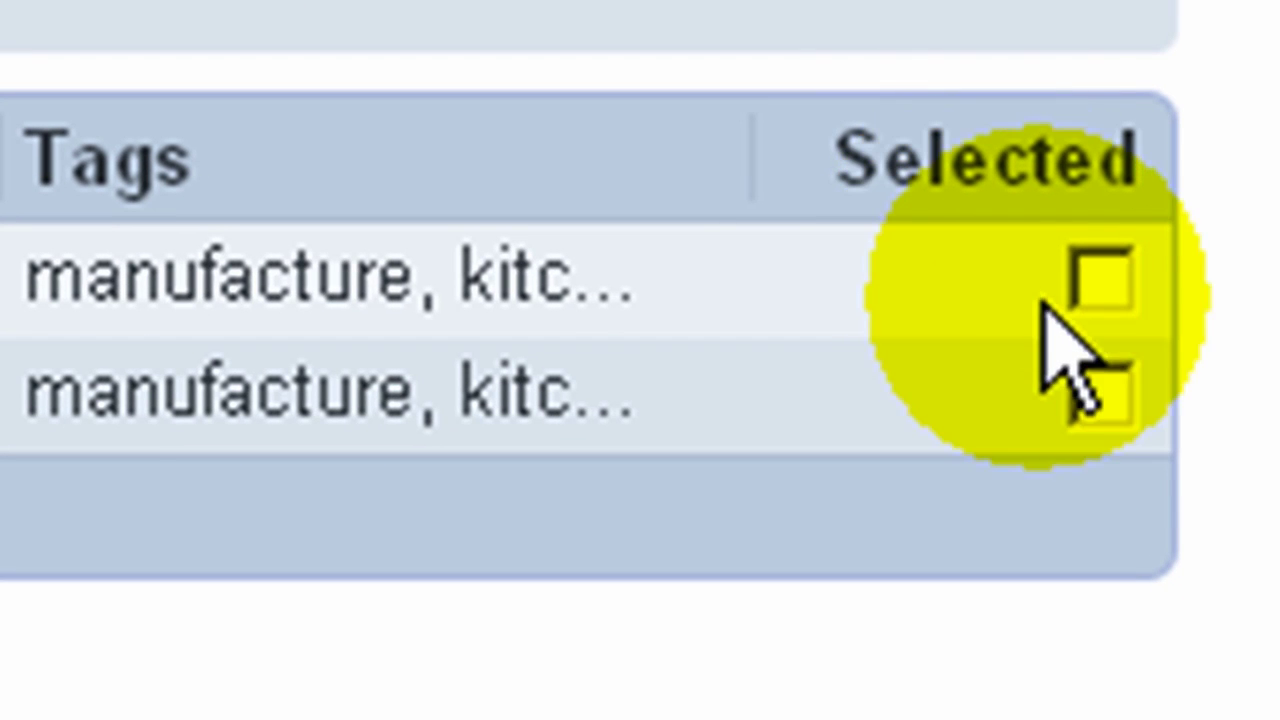
{"action": "left_click", "coordinate": [1157, 412]}
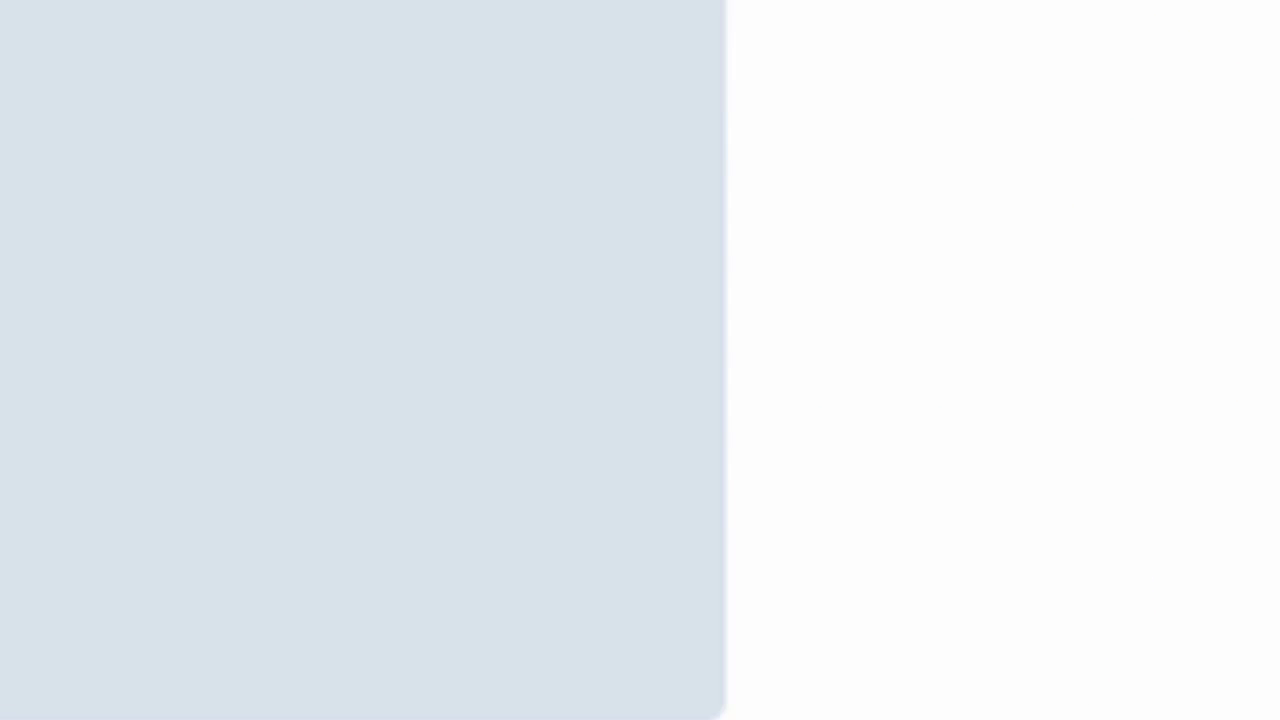
{"action": "left_click", "coordinate": [440, 260]}
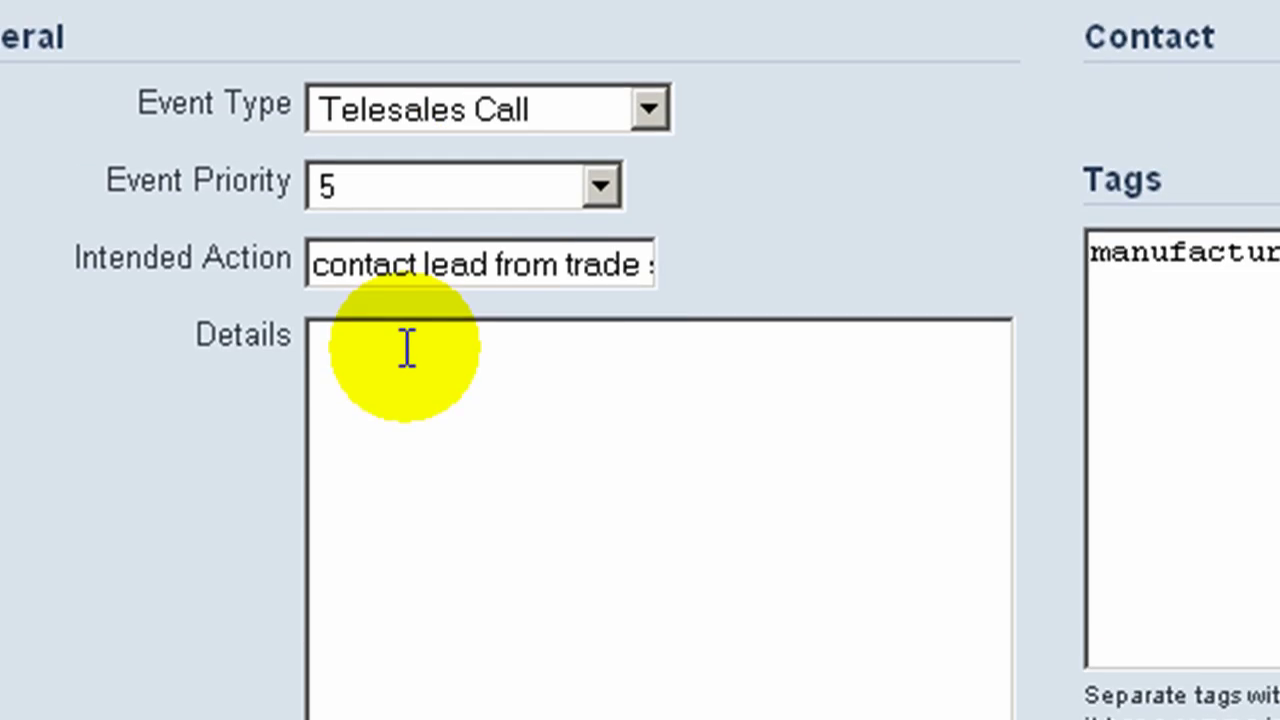
Step: Paste the enamelled-products call notes into Details, mark the event done, and add a follow-on
{"action": "left_click", "coordinate": [407, 364]}
{"action": "type", "text": "contacted John who is very interested in our enamelled products; he will send through a drawing of he current product for us to quote against."}
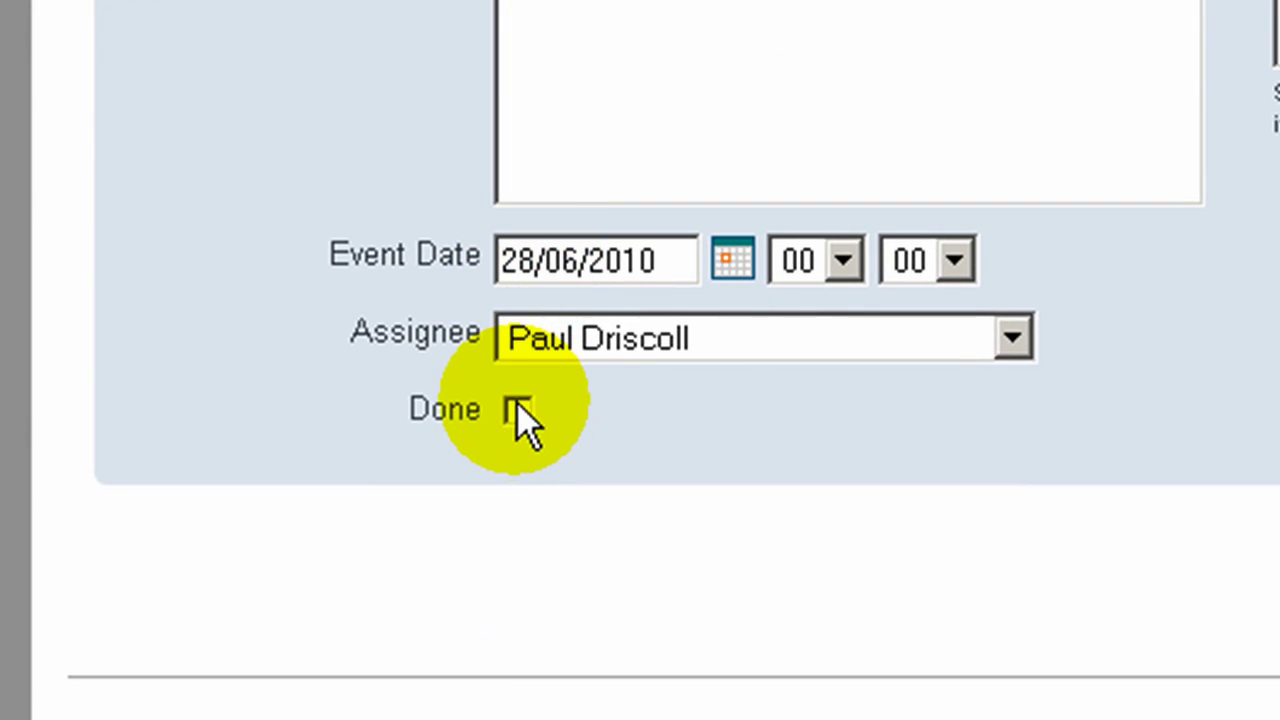
{"action": "left_click", "coordinate": [511, 433]}
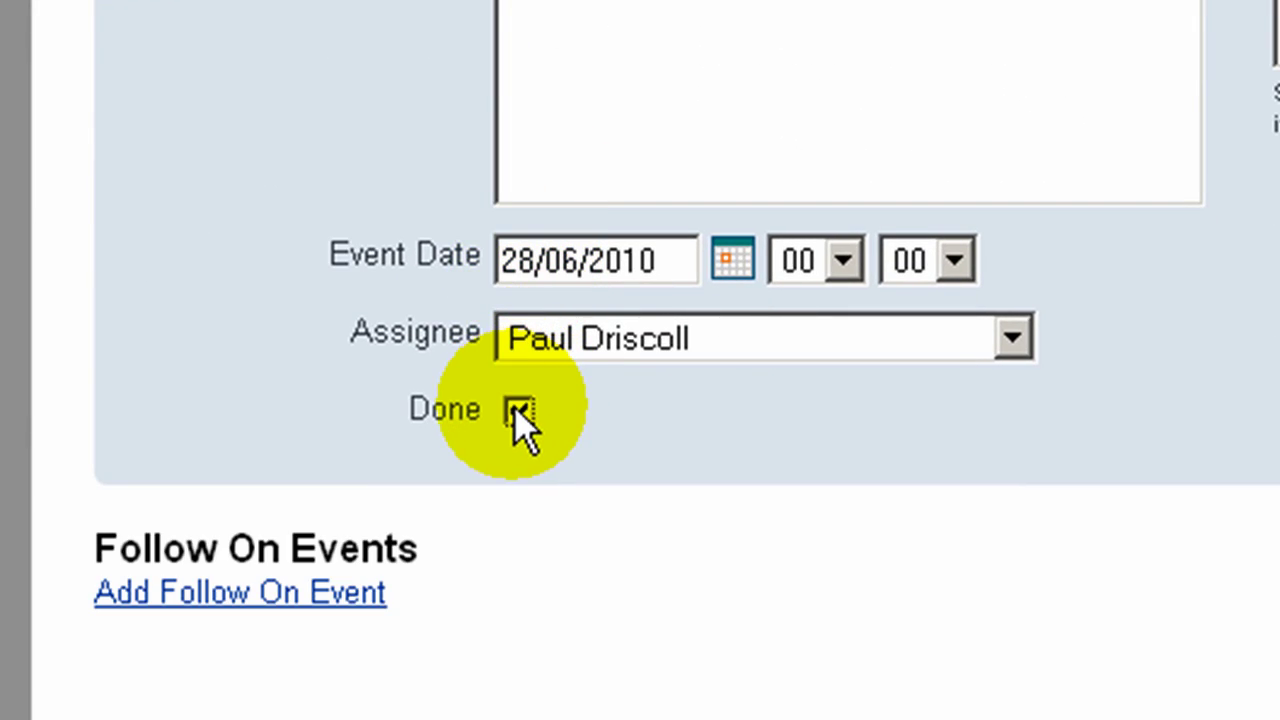
{"action": "left_click", "coordinate": [353, 597]}
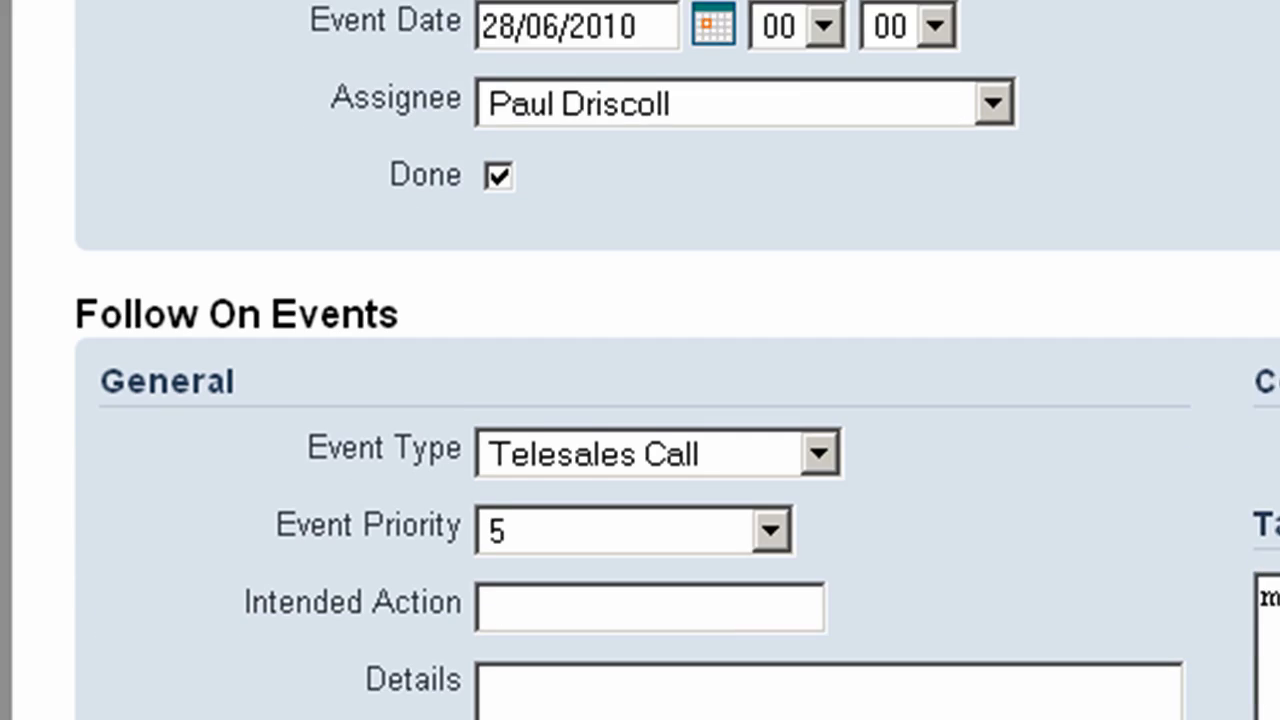
Step: Make the follow-on a priority 2 Quote Prospect with intended action 'Chase drawings to quote'
{"action": "left_click", "coordinate": [660, 453]}
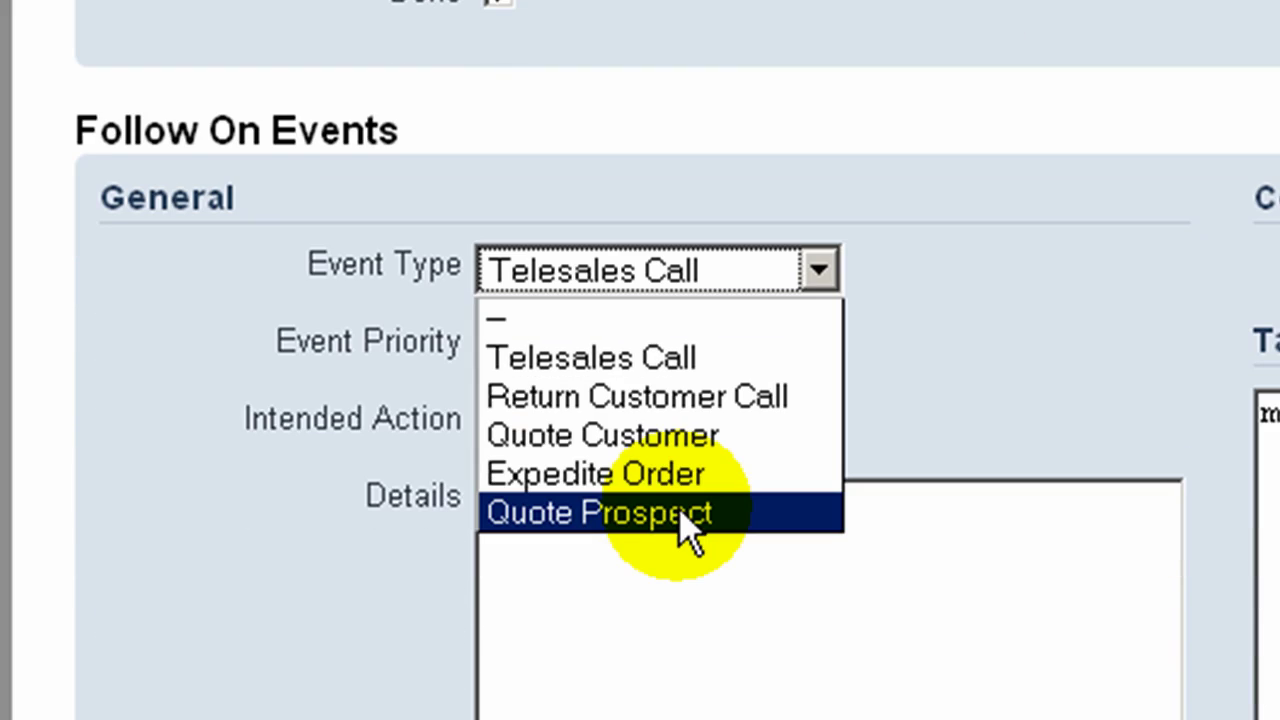
{"action": "left_click", "coordinate": [680, 513]}
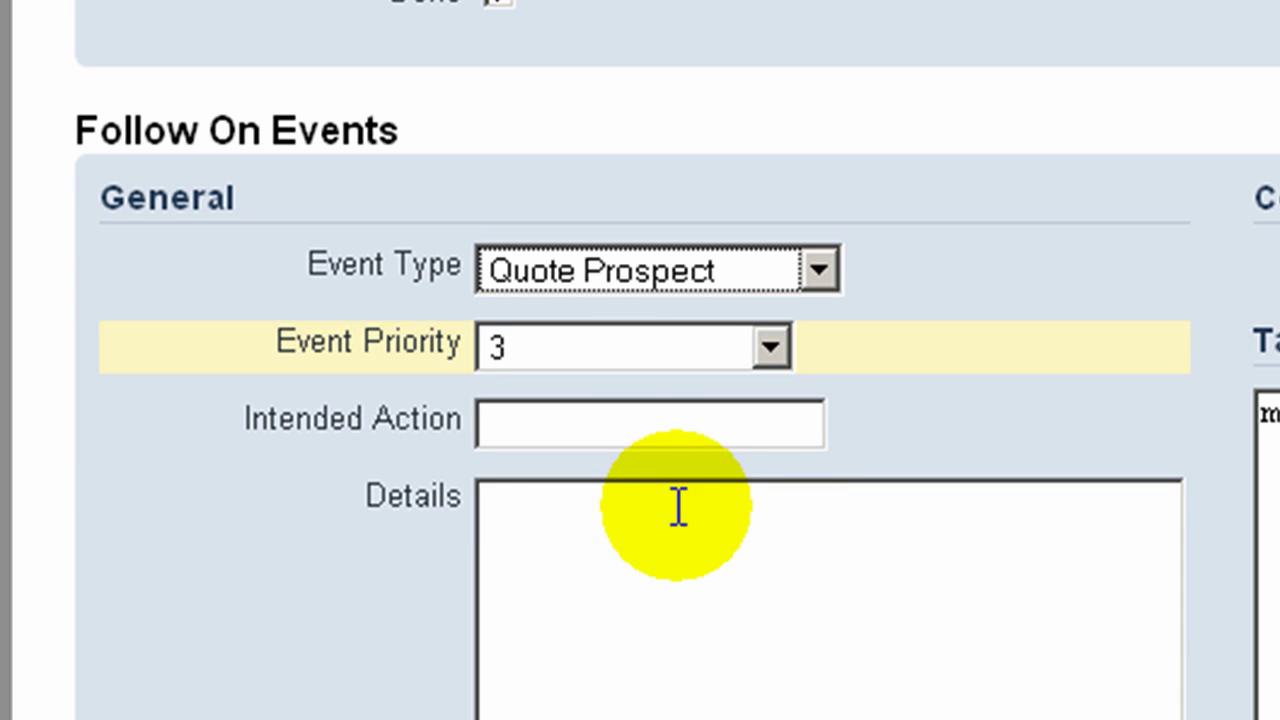
{"action": "left_click", "coordinate": [567, 347]}
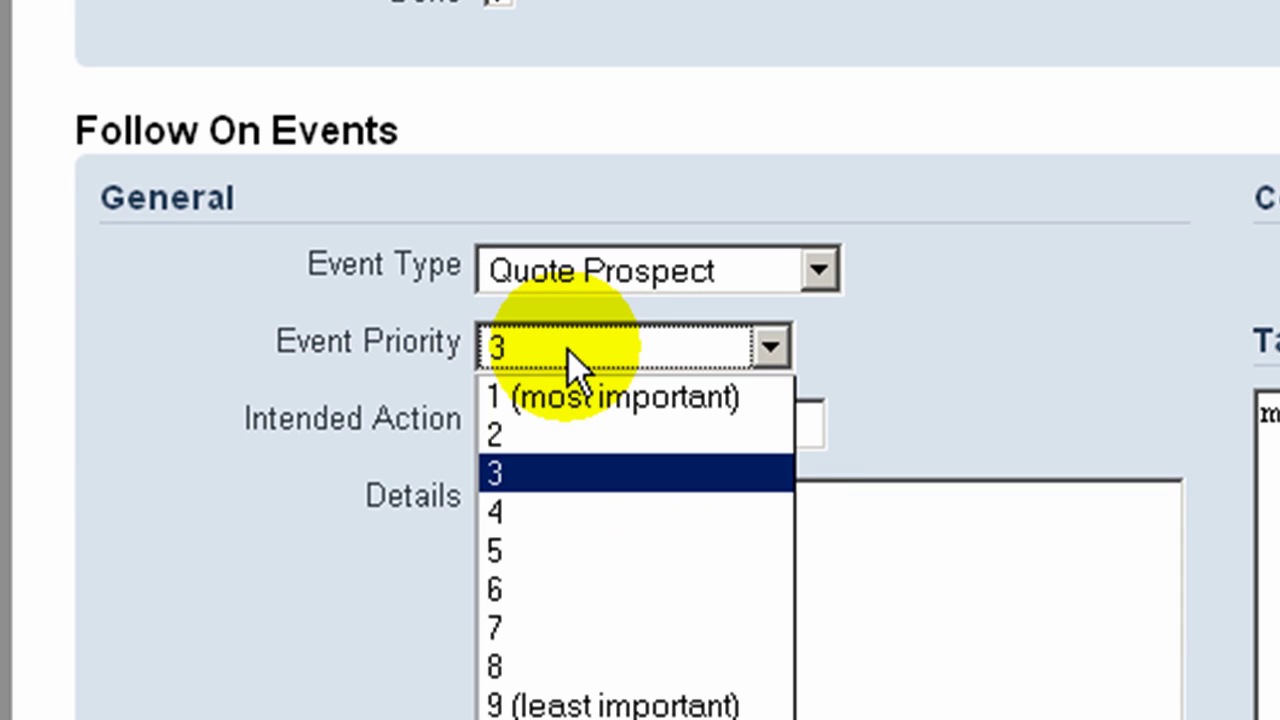
{"action": "left_click", "coordinate": [570, 434]}
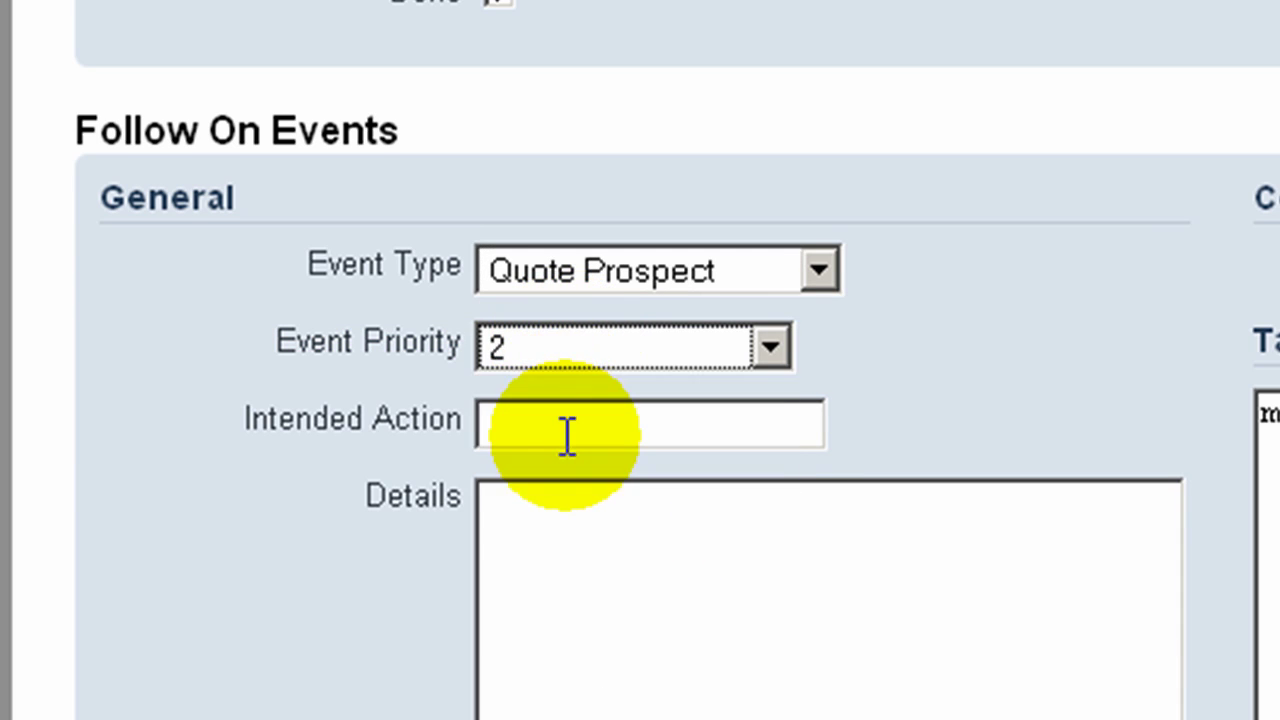
{"action": "left_click", "coordinate": [563, 423]}
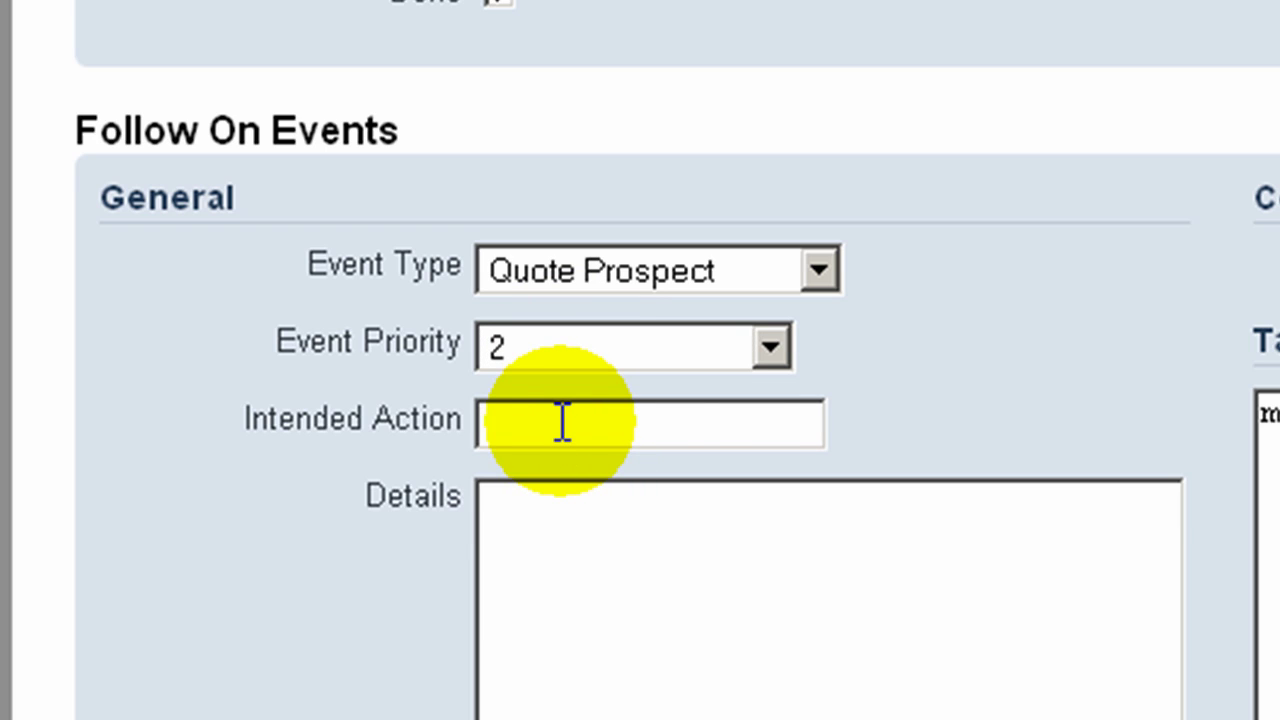
{"action": "type", "text": "Chase drawings to quote"}
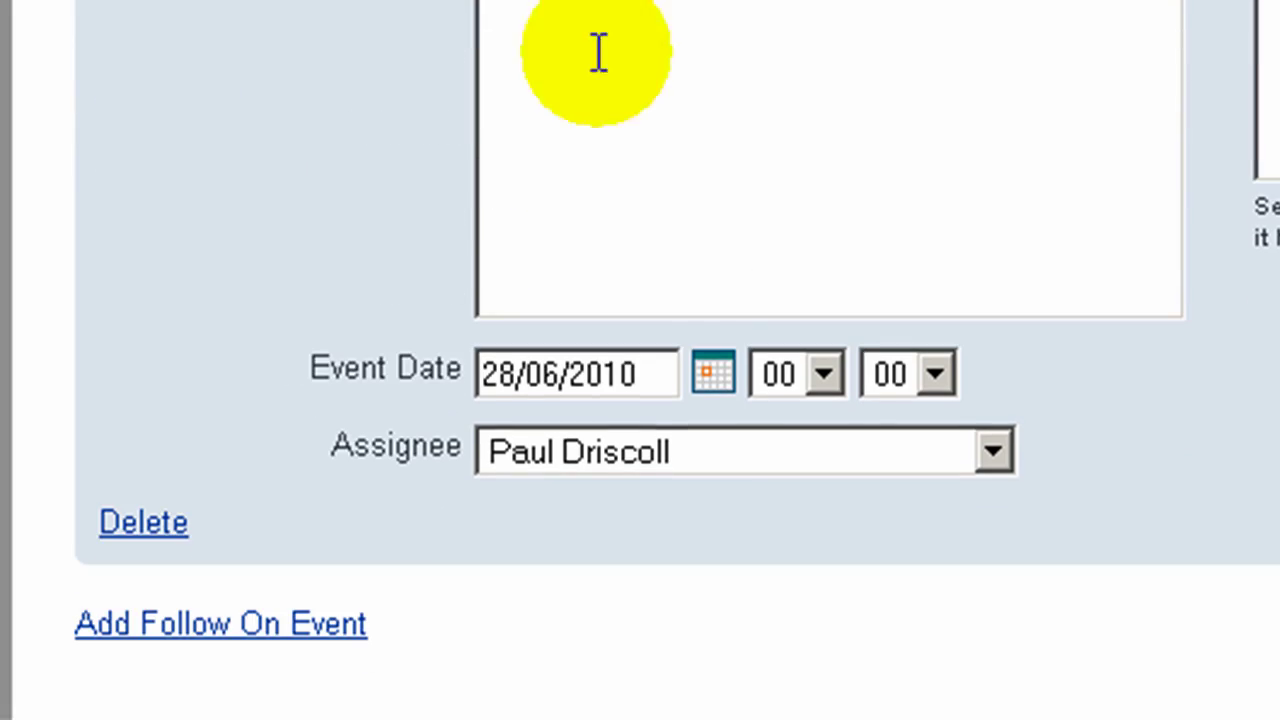
Step: Date the follow-on 8 July 2010 and tag it golfer
{"action": "left_click", "coordinate": [711, 378]}
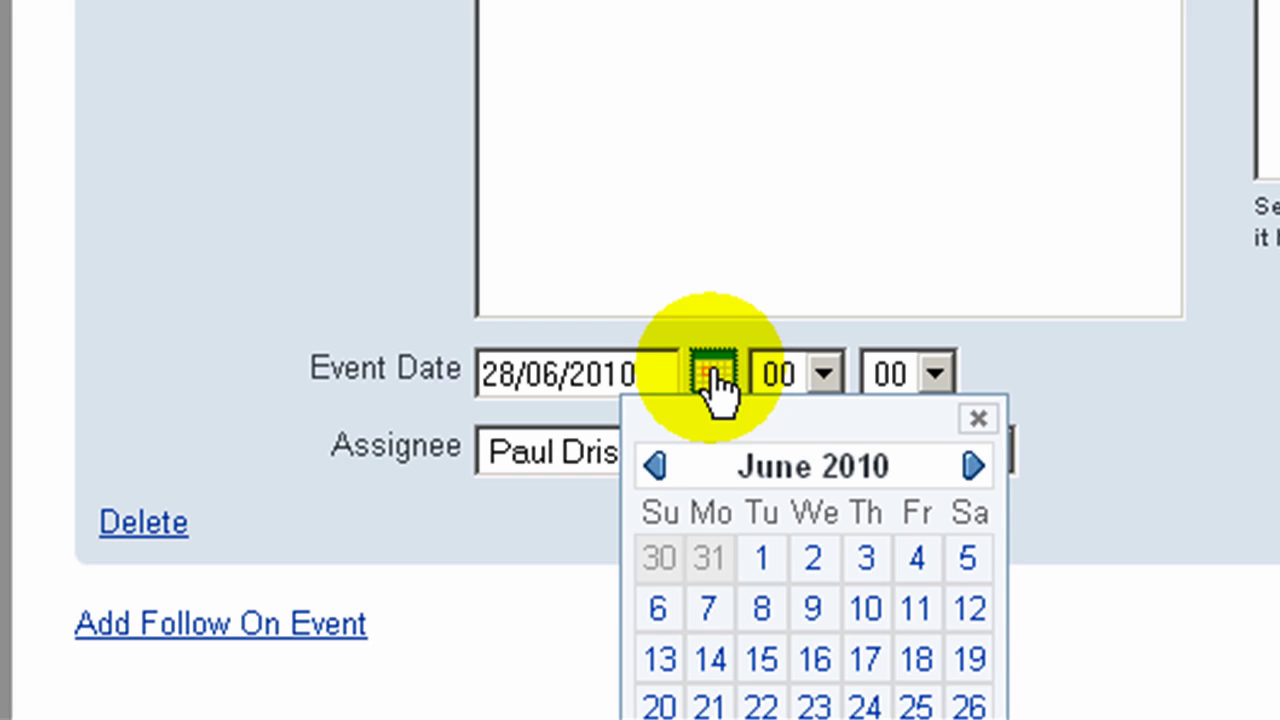
{"action": "left_click", "coordinate": [972, 468]}
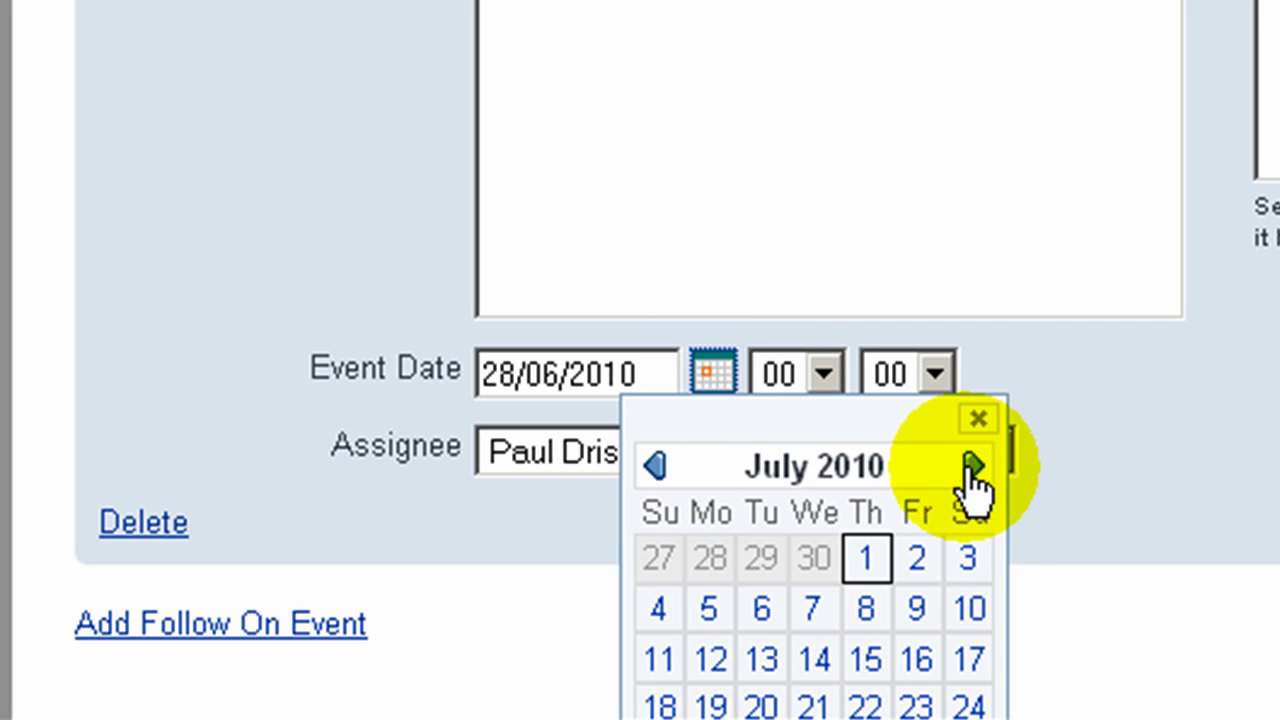
{"action": "left_click", "coordinate": [884, 607]}
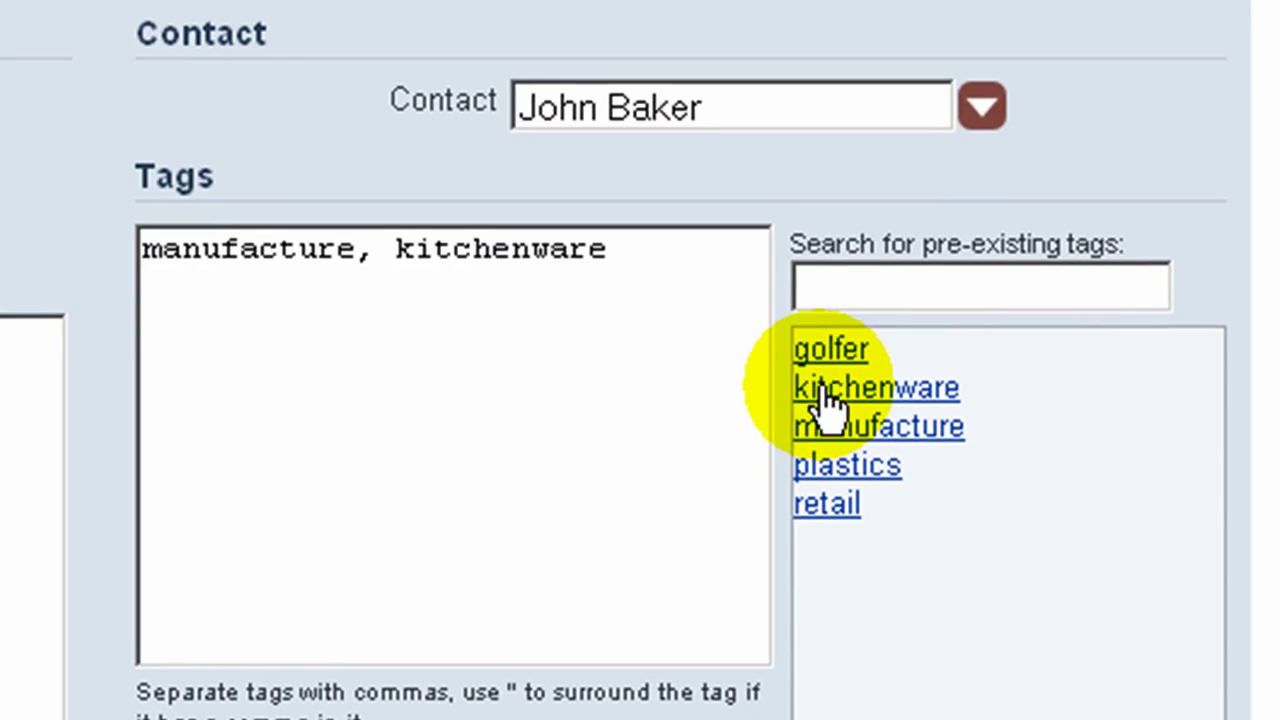
{"action": "left_click", "coordinate": [824, 356]}
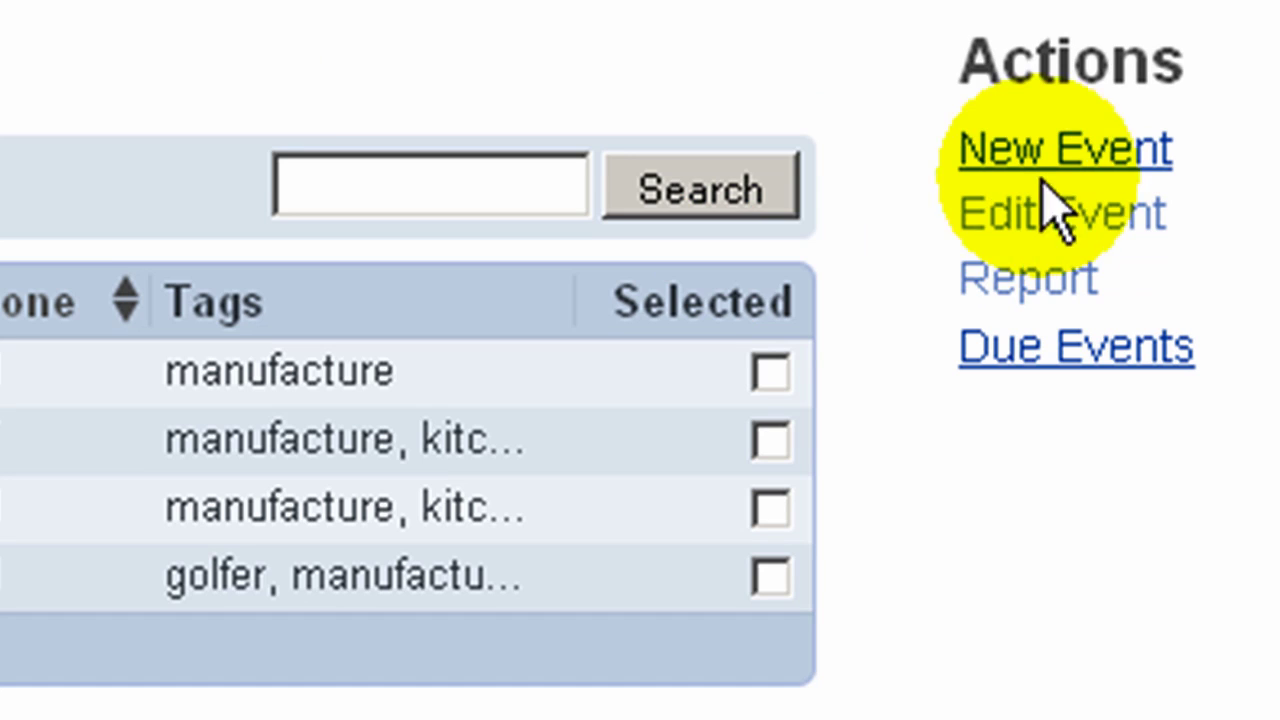
Step: Start a new Chase Payment event for the chosen contact with the intended action text pasted in
{"action": "left_click", "coordinate": [1058, 142]}
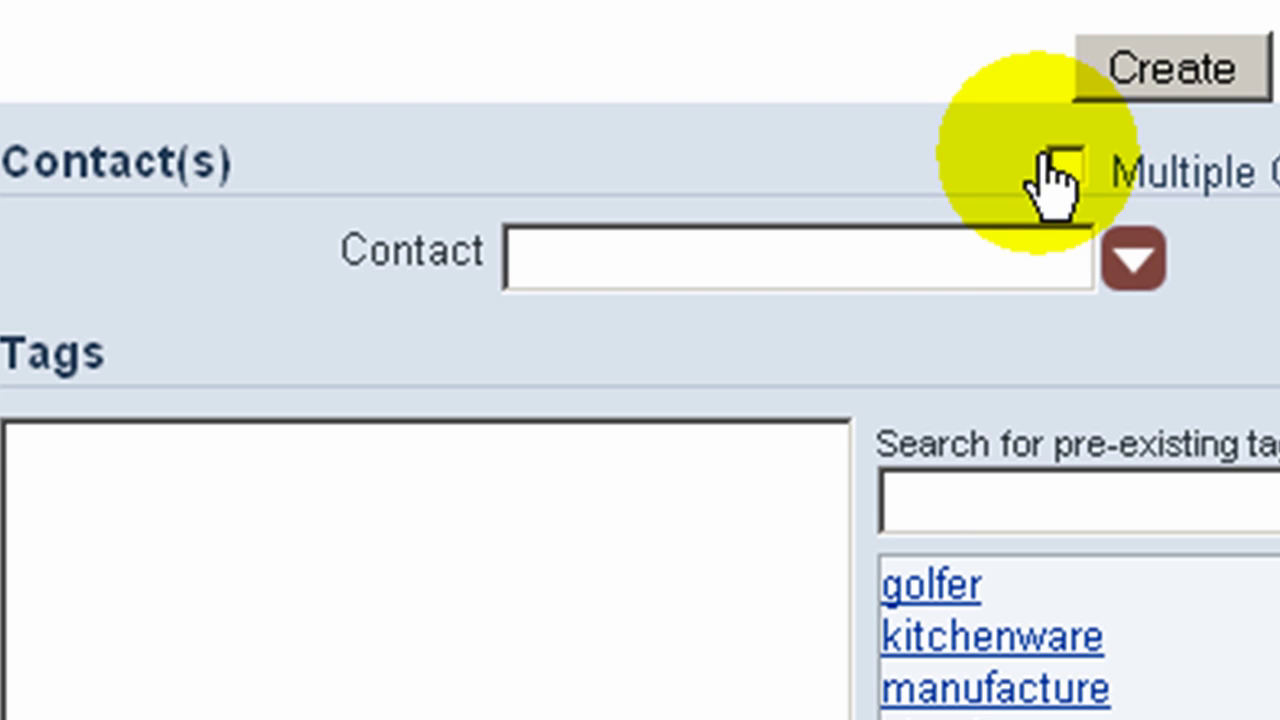
{"action": "left_click", "coordinate": [814, 237]}
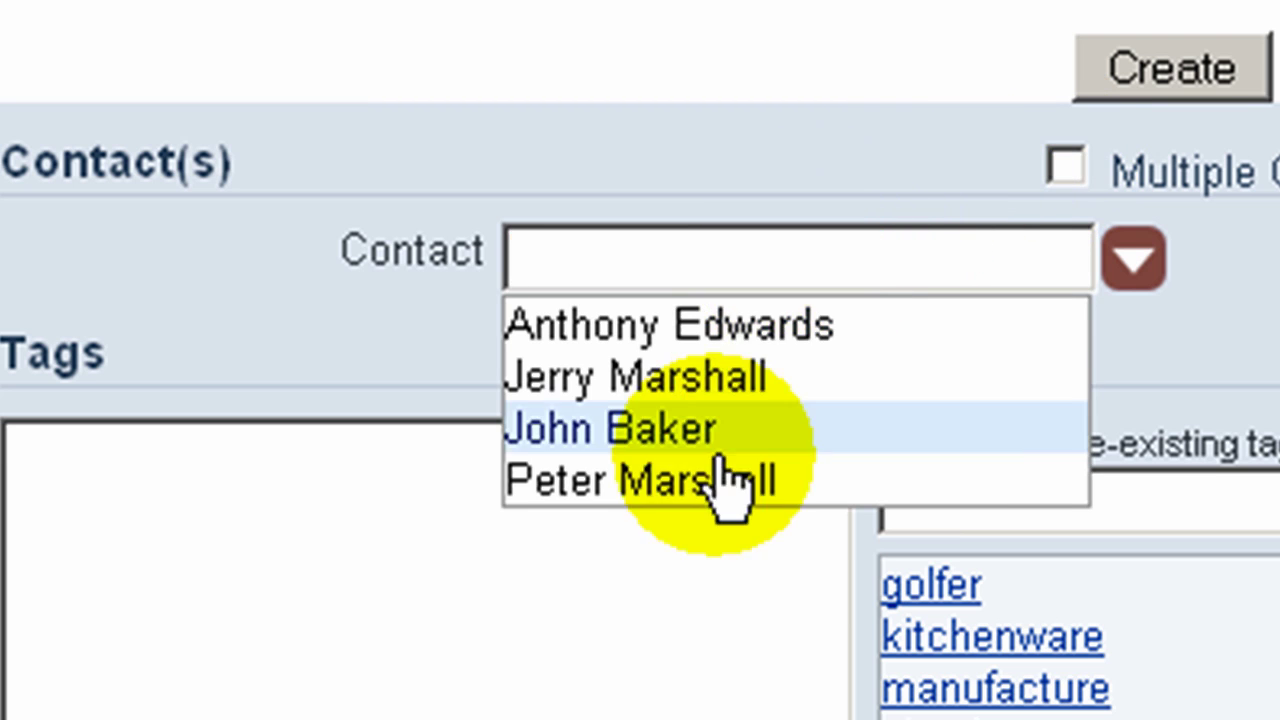
{"action": "left_click", "coordinate": [686, 488]}
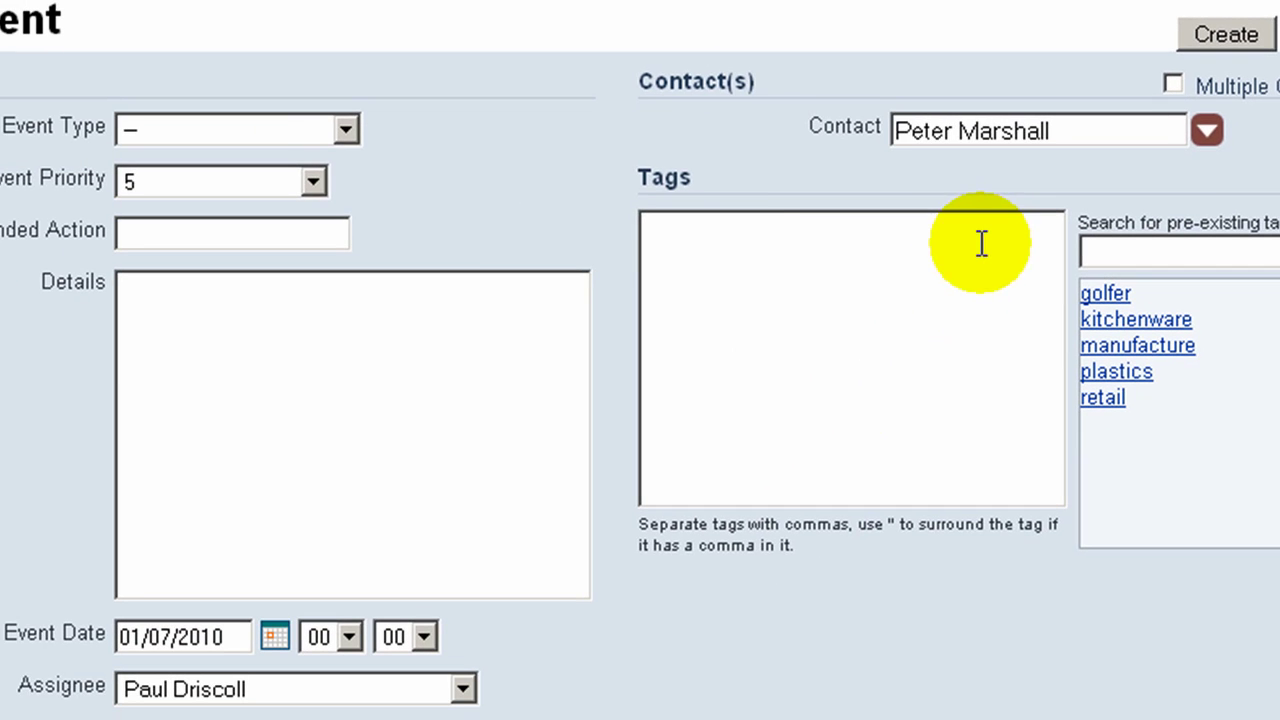
{"action": "left_click", "coordinate": [245, 136]}
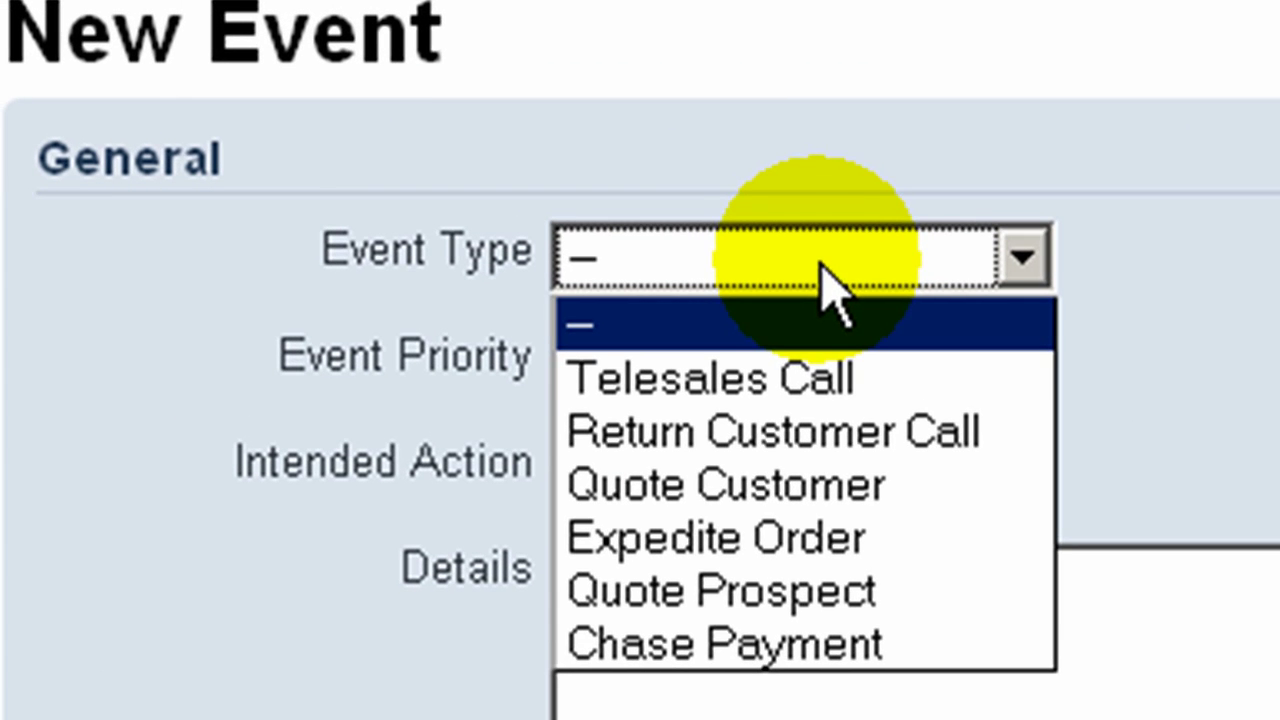
{"action": "left_click", "coordinate": [830, 643]}
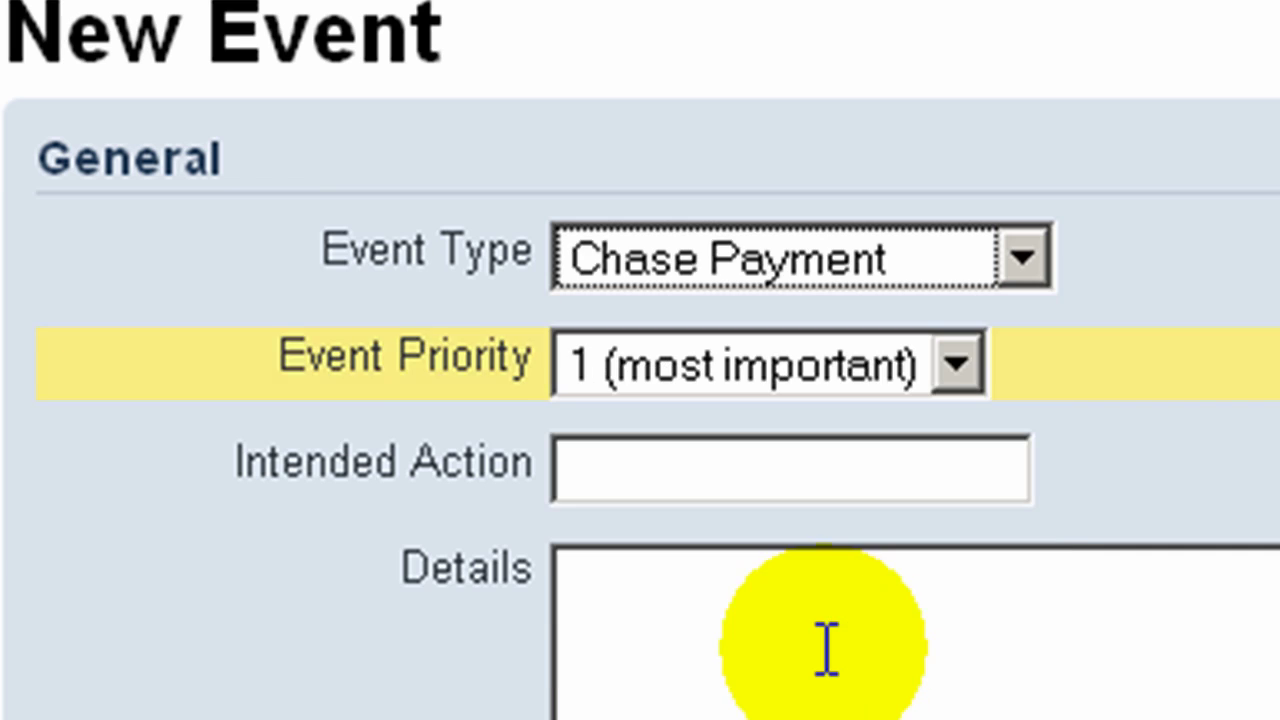
{"action": "left_click", "coordinate": [660, 466]}
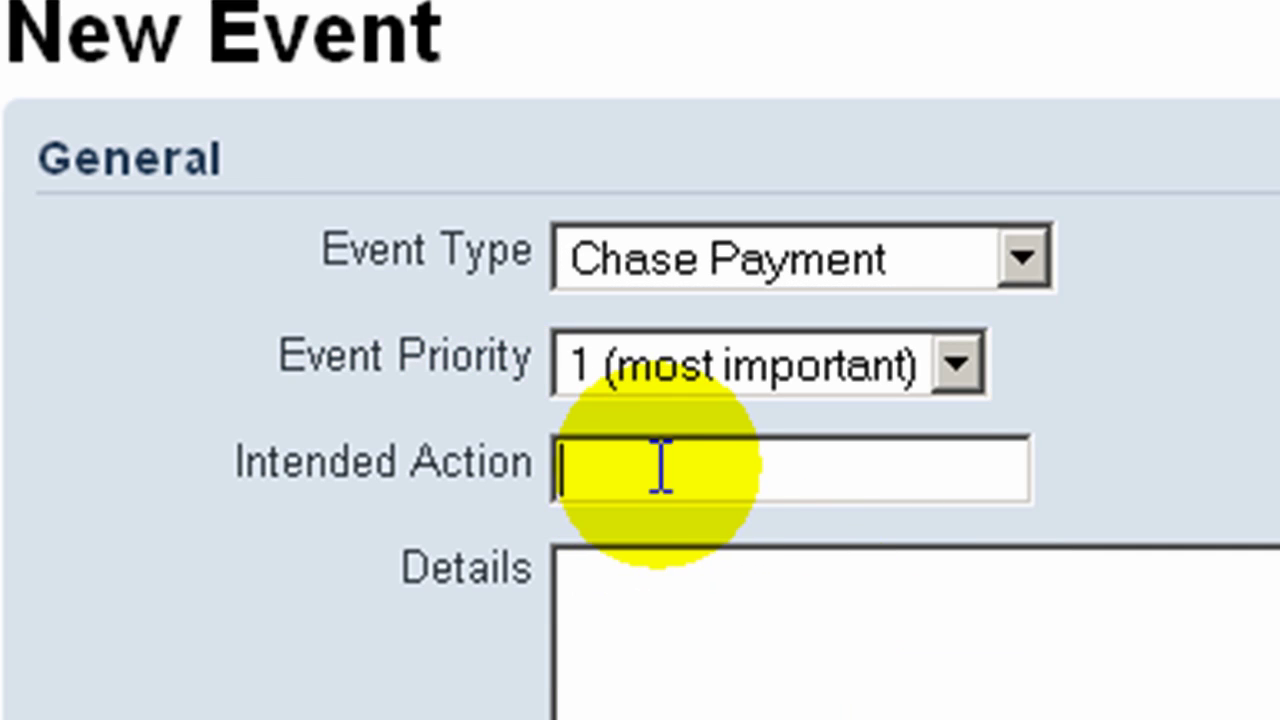
{"action": "key", "text": "ctrl+v"}
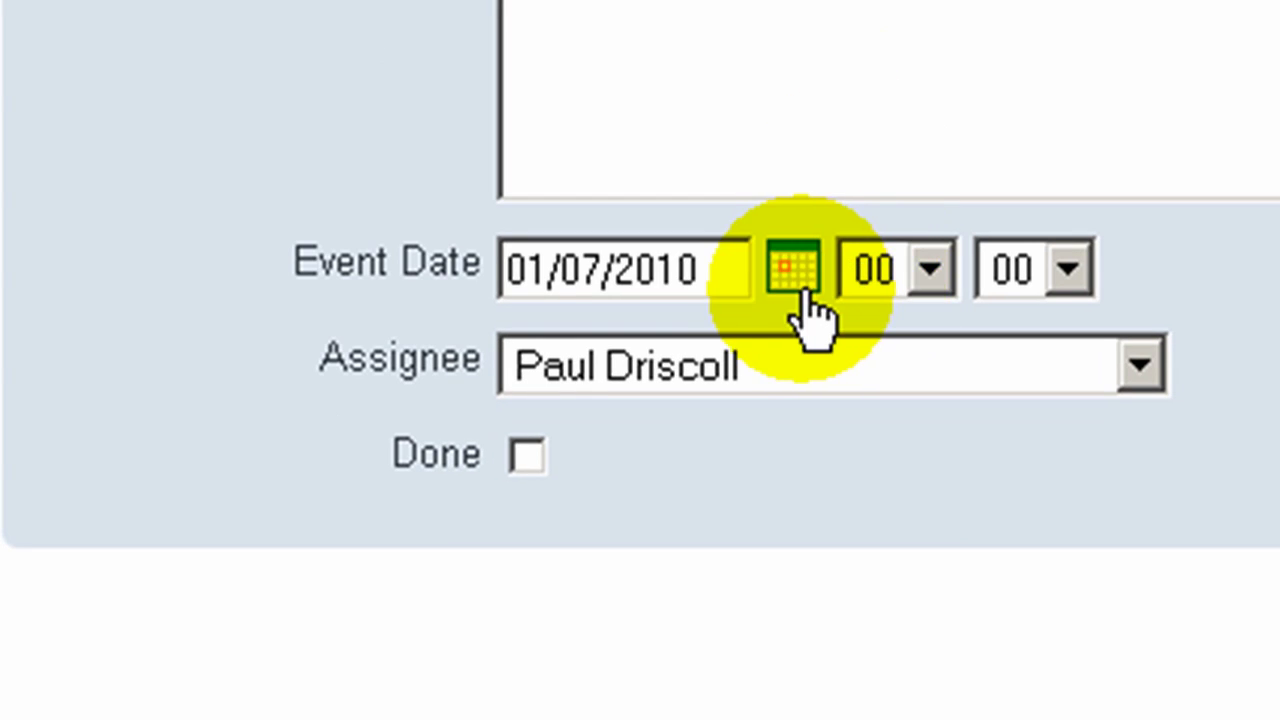
Step: Schedule the event for 2 July 2010 at 10:00 and assign it to the staff member
{"action": "left_click", "coordinate": [803, 290]}
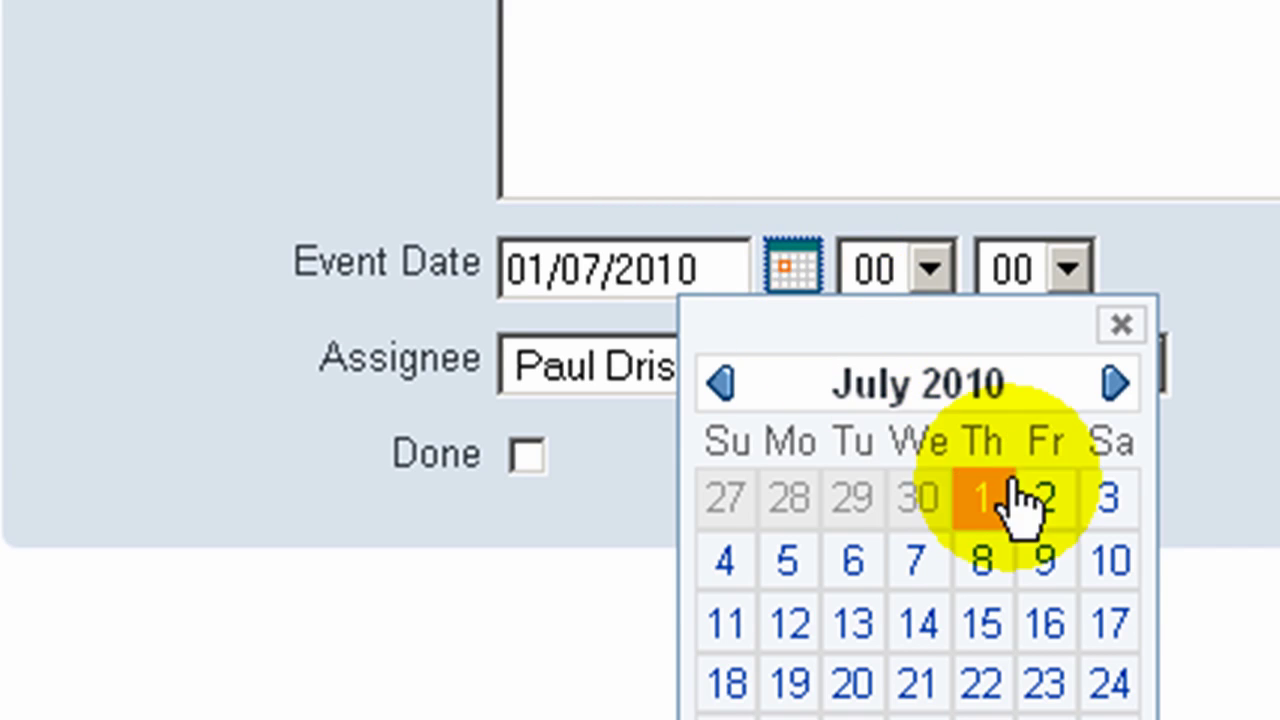
{"action": "left_click", "coordinate": [1063, 527]}
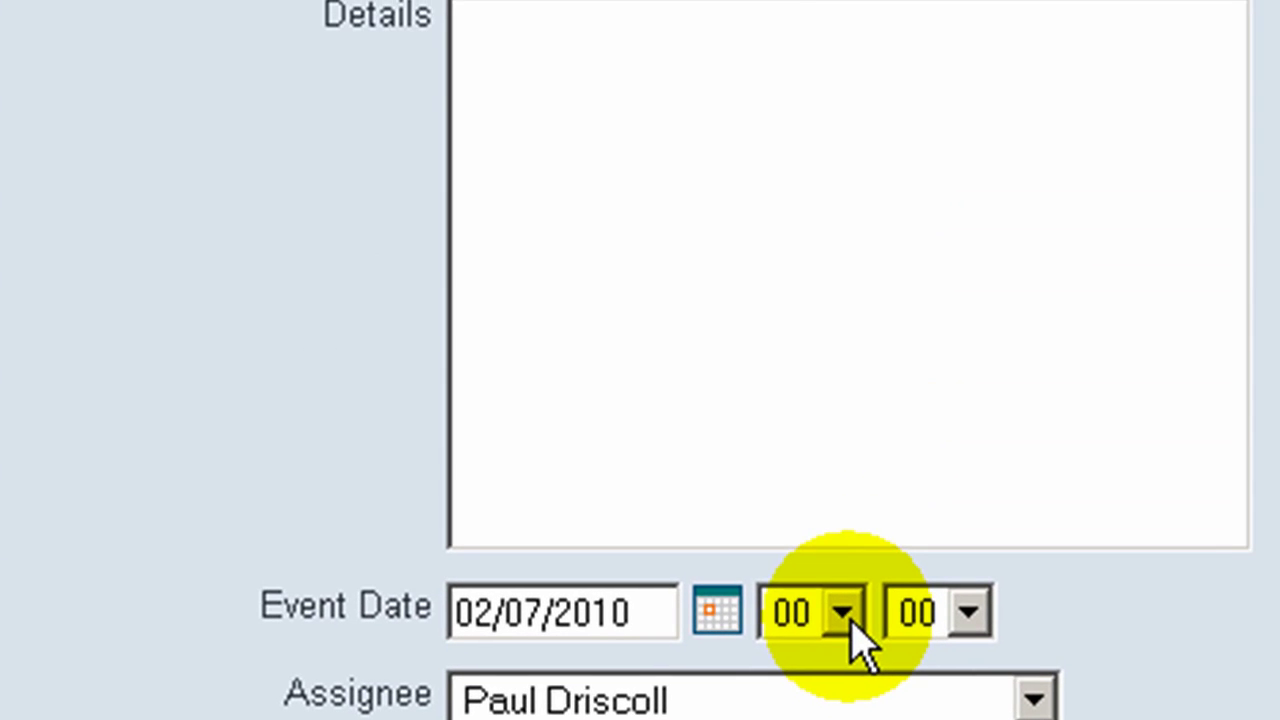
{"action": "left_click", "coordinate": [920, 320]}
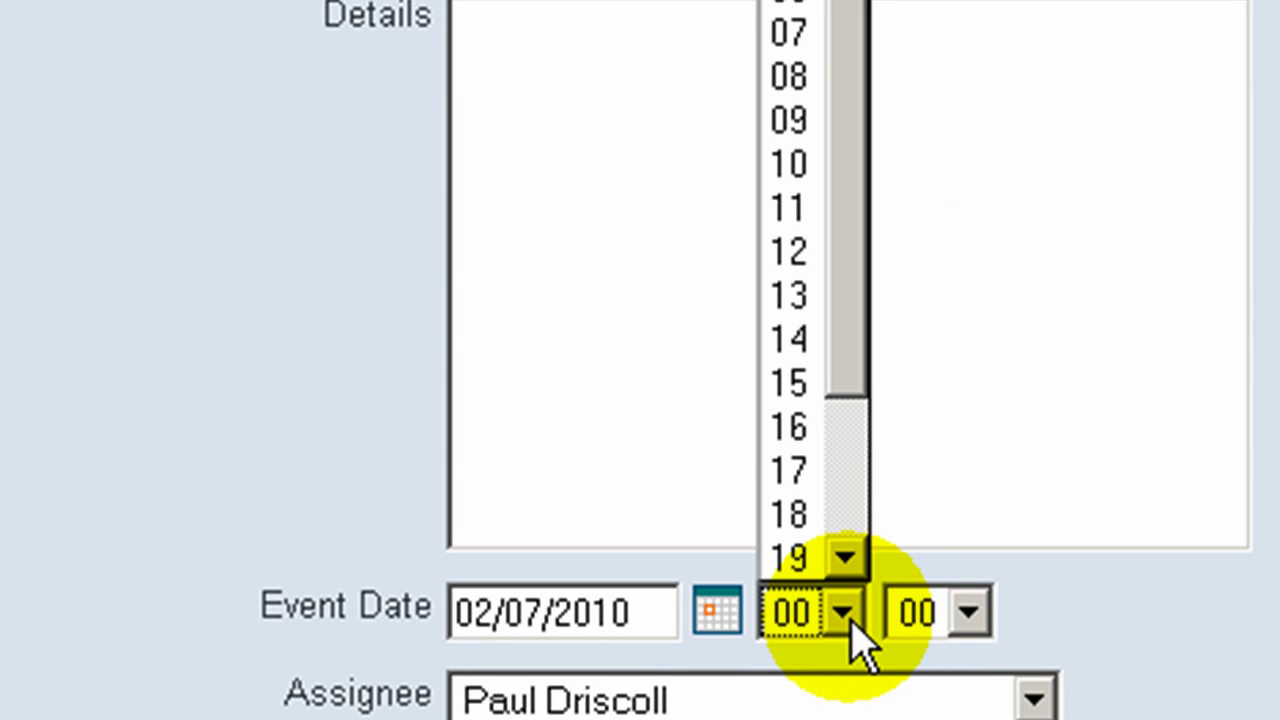
{"action": "left_click", "coordinate": [778, 164]}
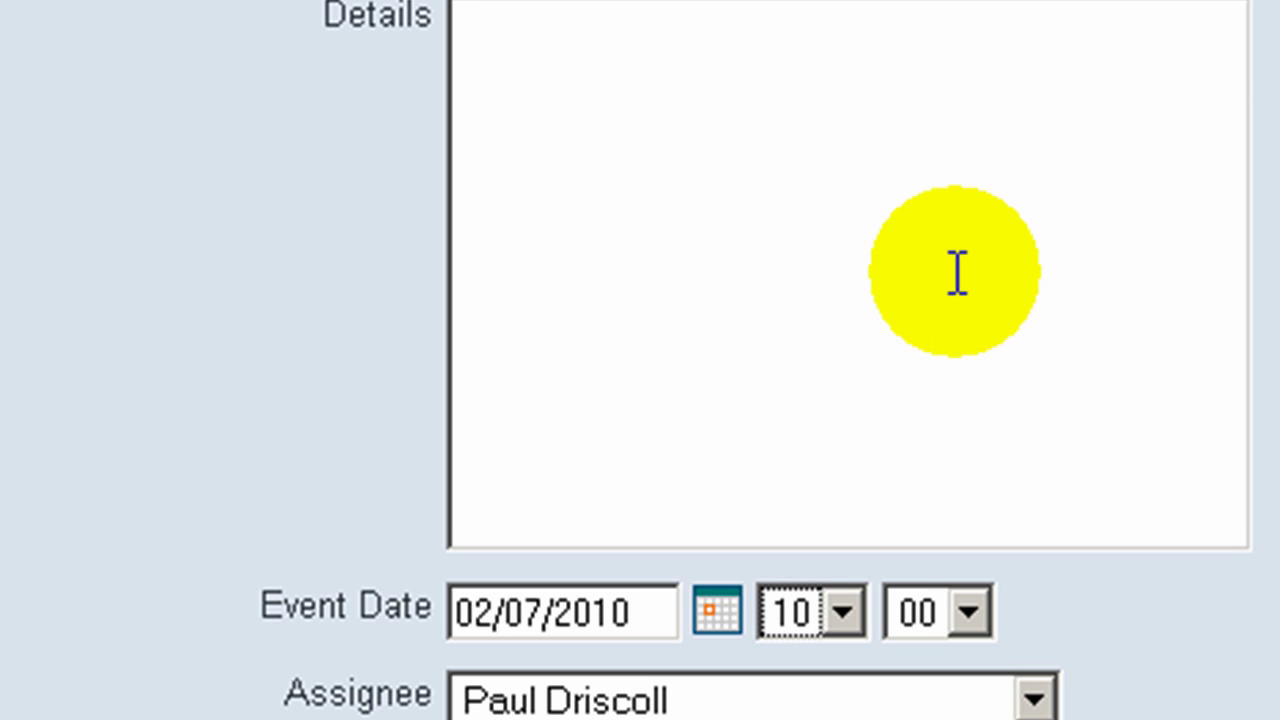
{"action": "left_click", "coordinate": [1035, 700]}
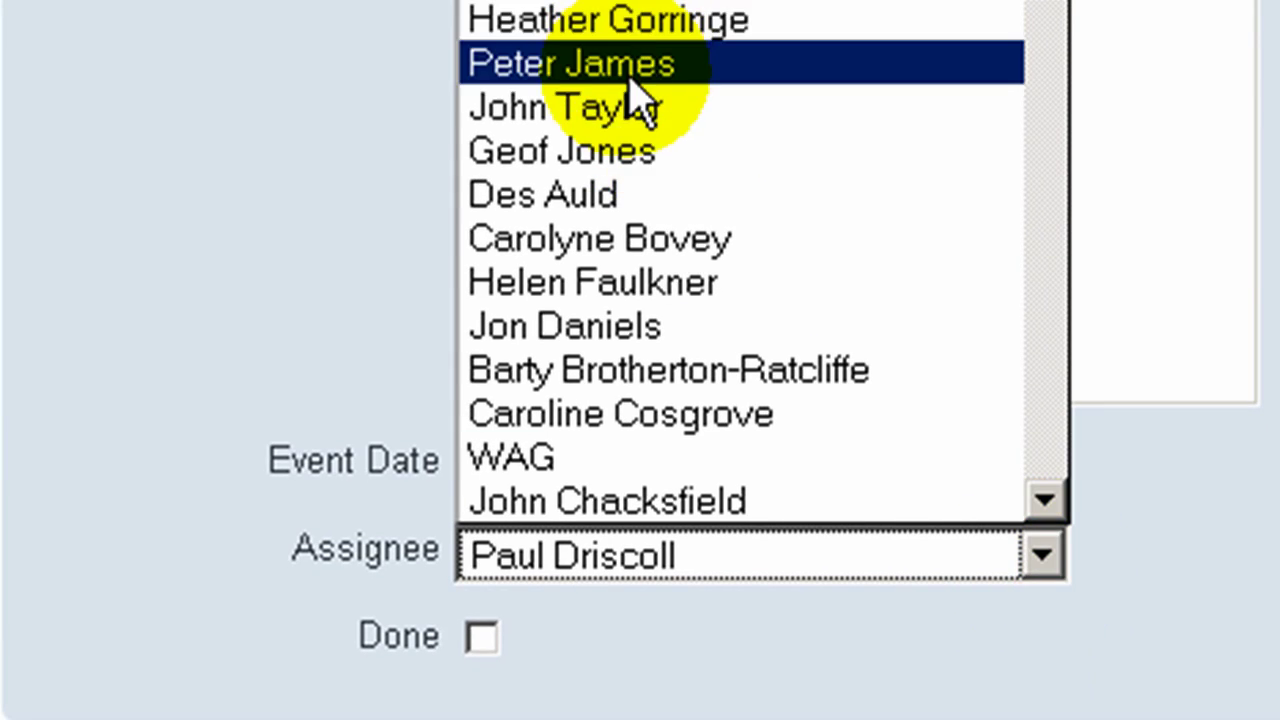
{"action": "left_click", "coordinate": [628, 78]}
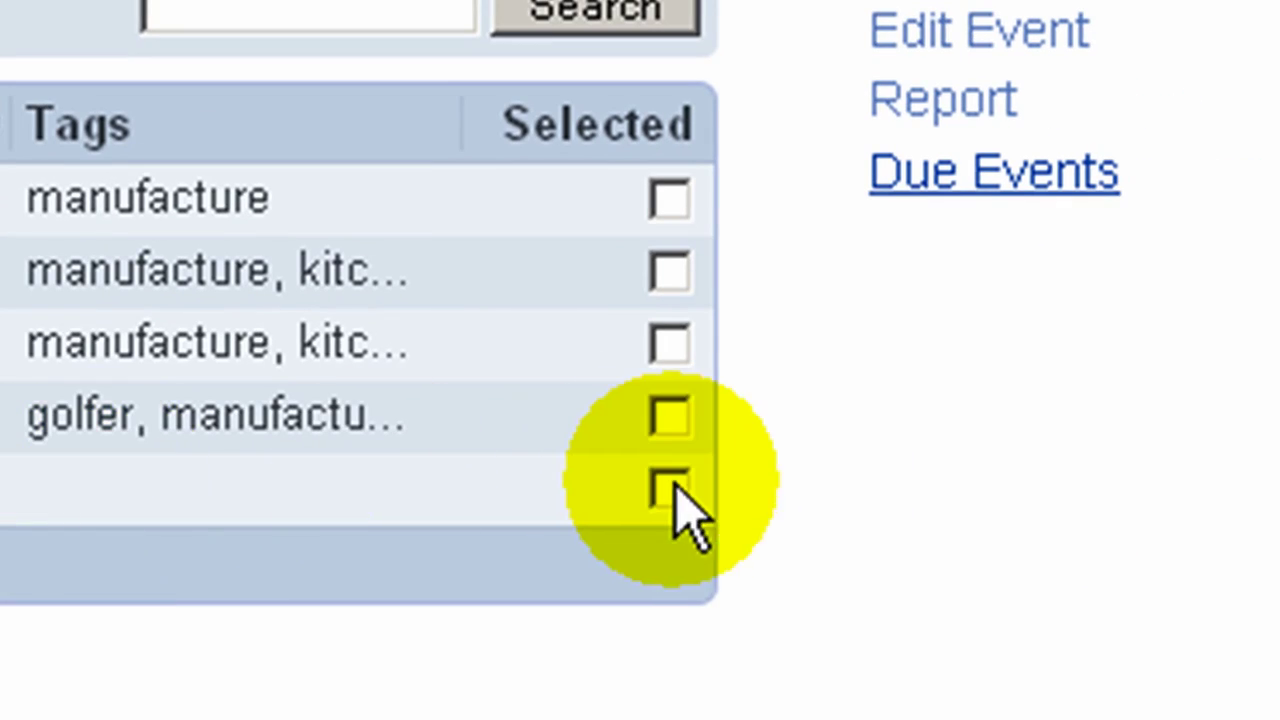
Step: Note 'cheque is in the post!' on the new Chase Payment event, mark it done, and add a follow-on
{"action": "left_click", "coordinate": [676, 494]}
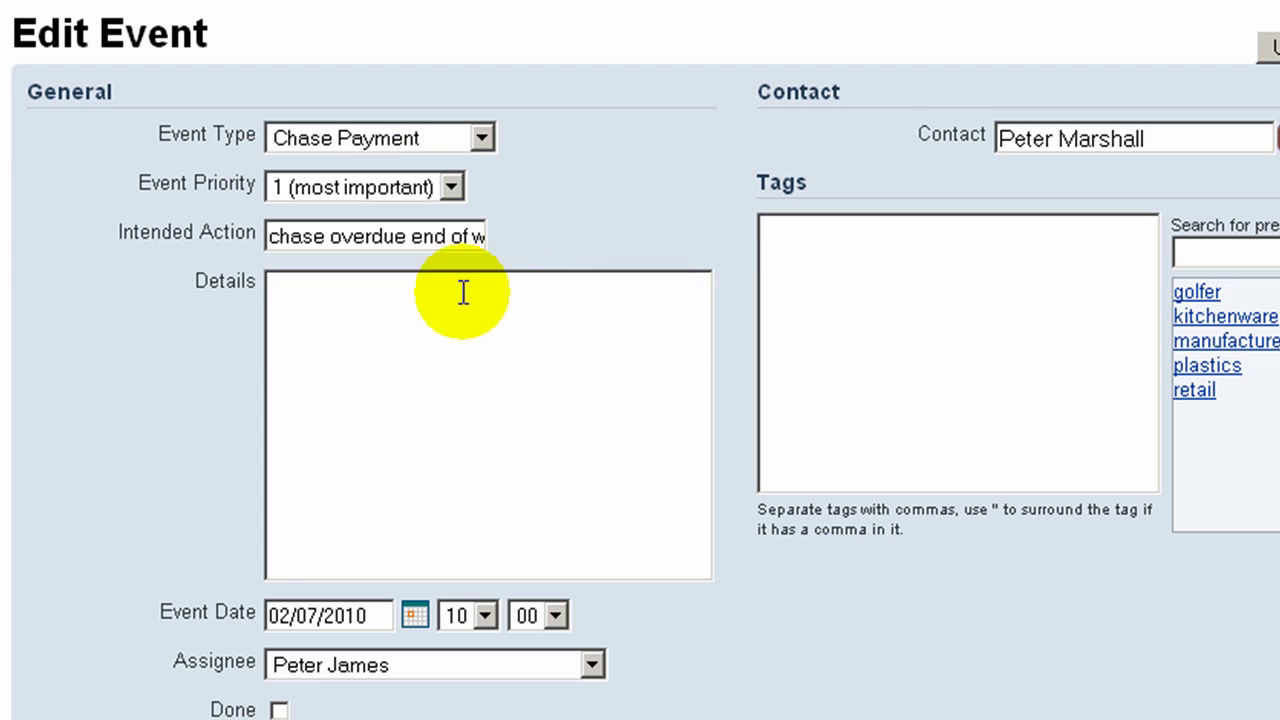
{"action": "left_click", "coordinate": [455, 295]}
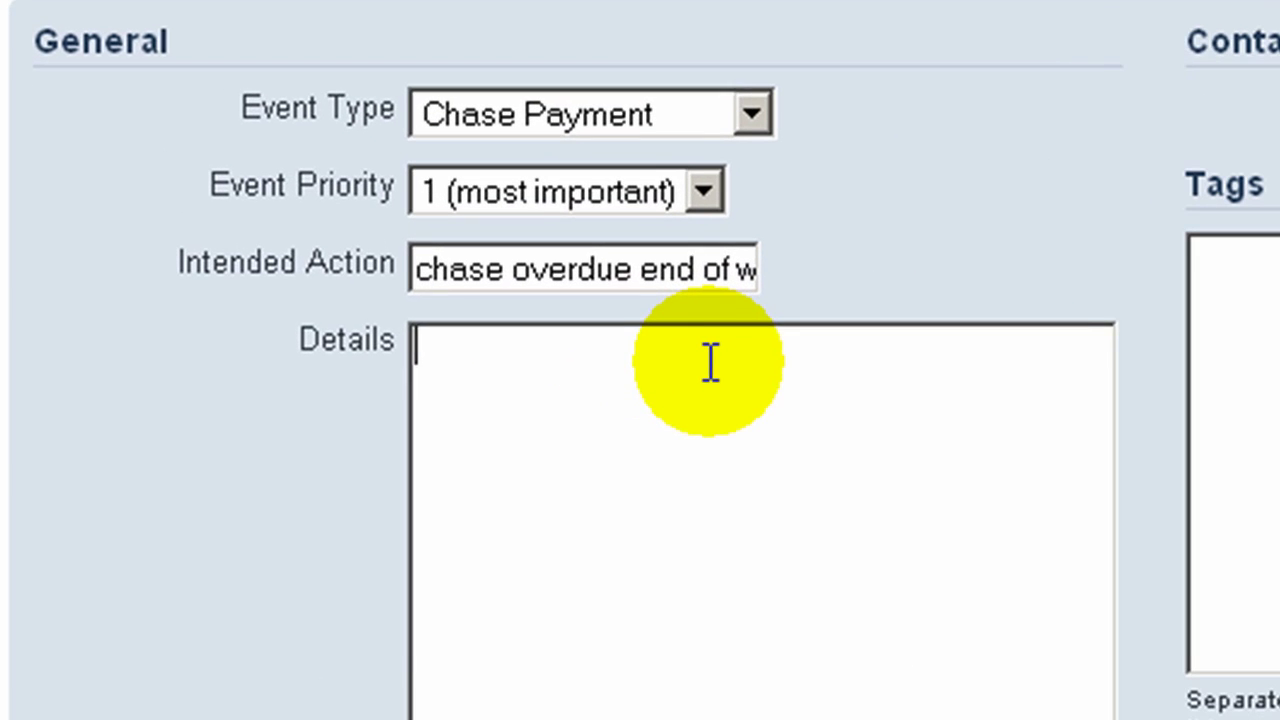
{"action": "type", "text": "cheque is in the post!"}
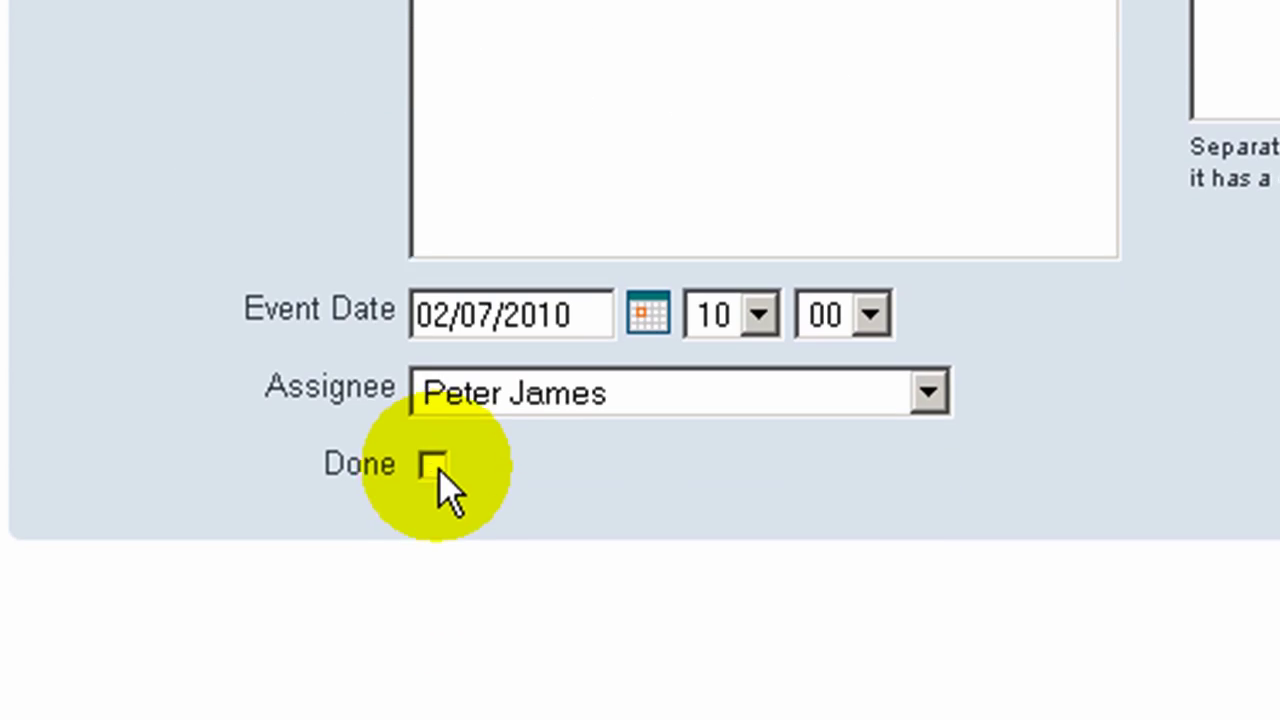
{"action": "left_click", "coordinate": [432, 461]}
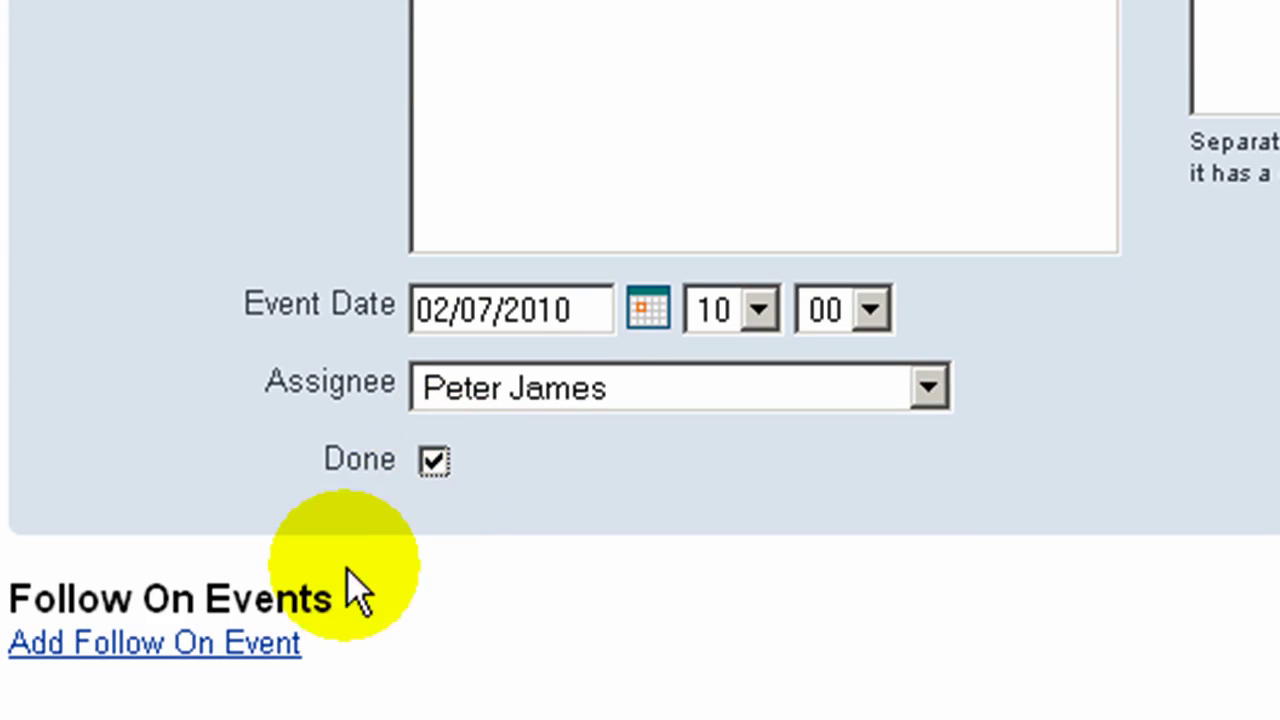
{"action": "left_click", "coordinate": [280, 643]}
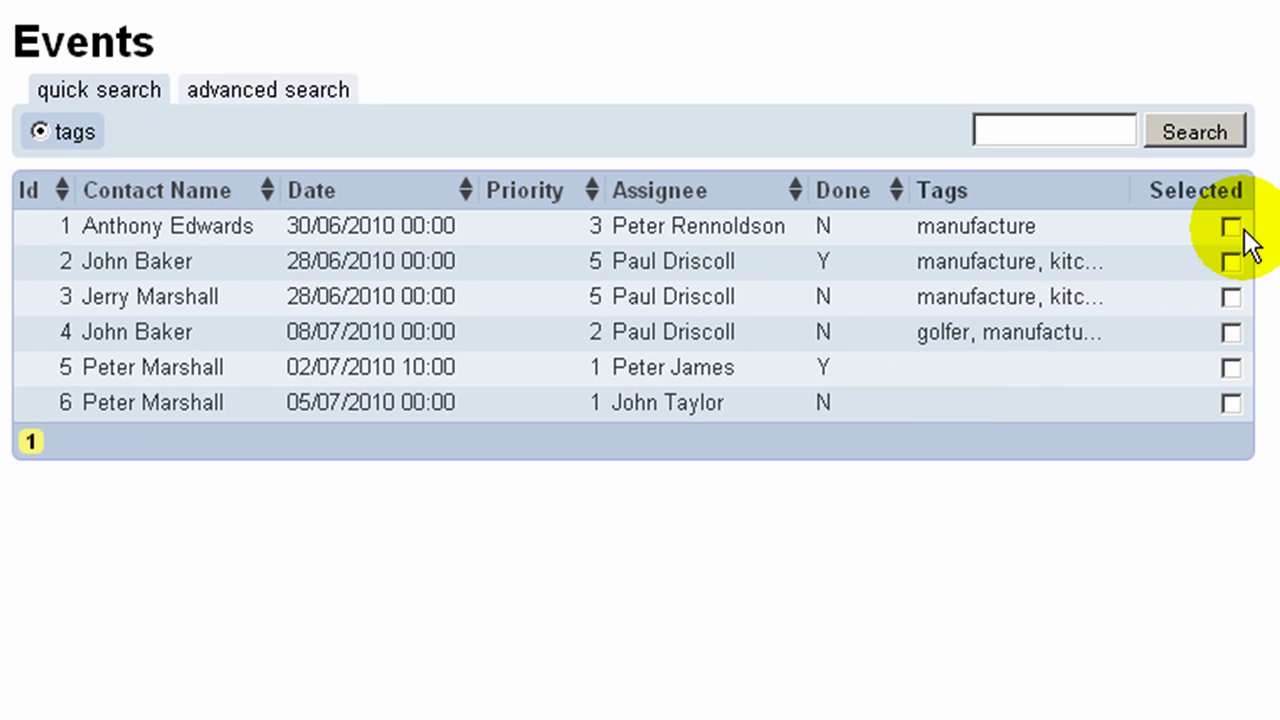
Step: Mark the first event, the 30/06/2010 Quote Prospect, as done and save the update
{"action": "left_click", "coordinate": [1234, 227]}
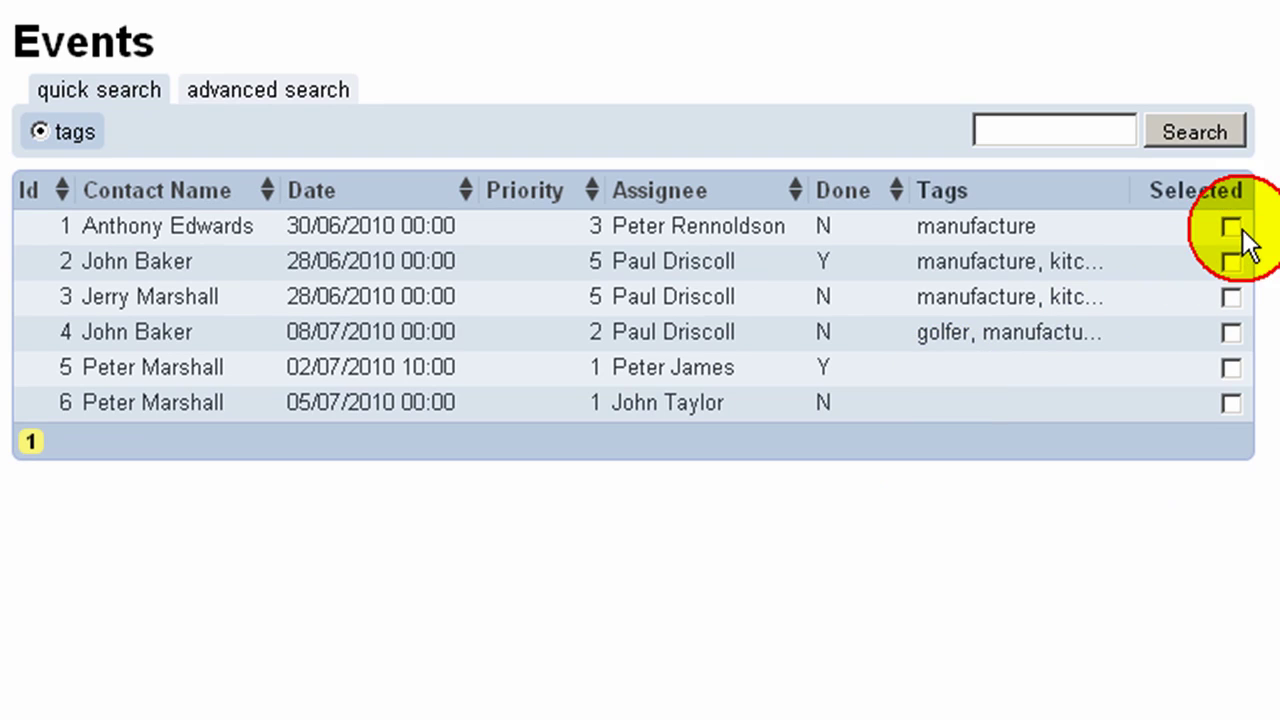
{"action": "left_click", "coordinate": [1086, 245]}
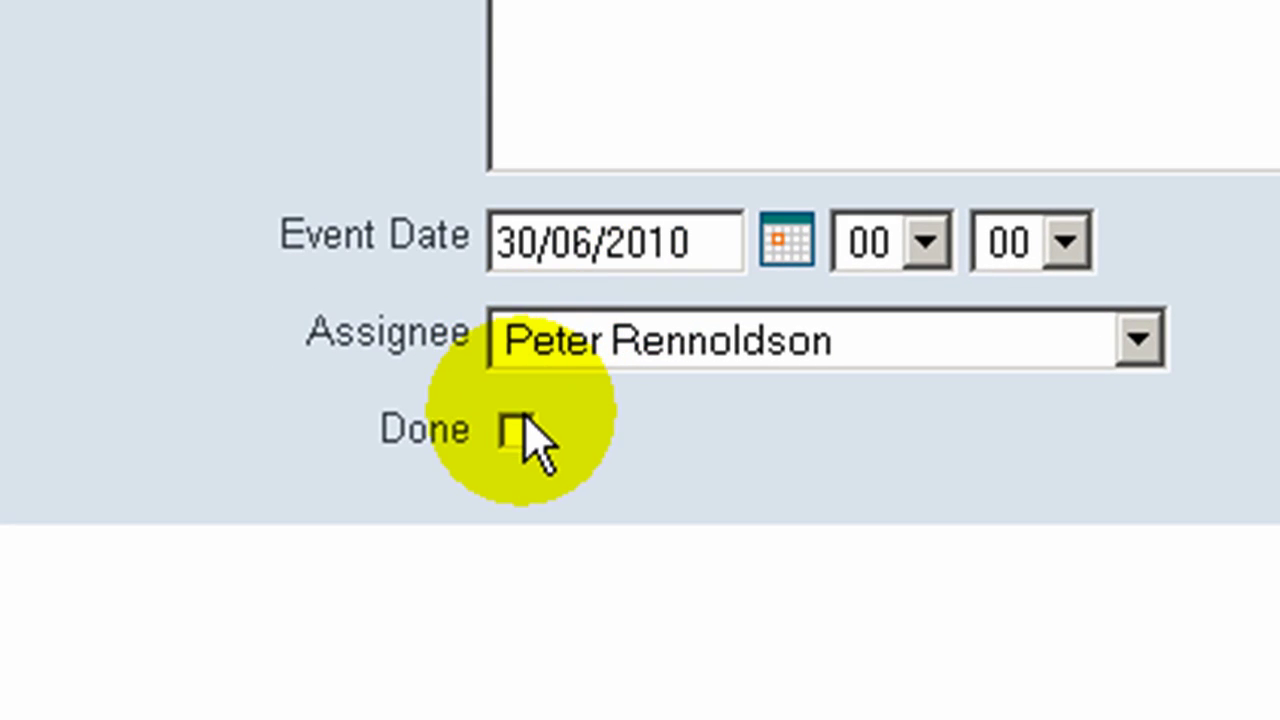
{"action": "left_click", "coordinate": [518, 430]}
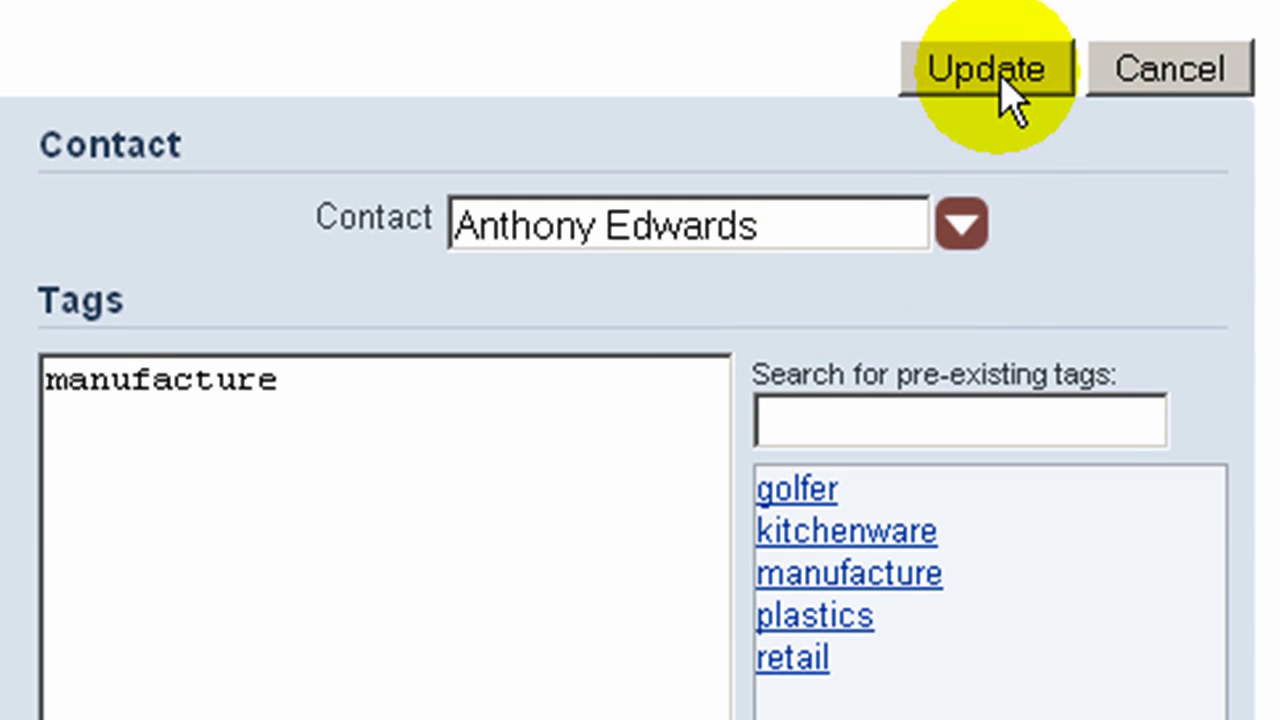
{"action": "left_click", "coordinate": [1005, 72]}
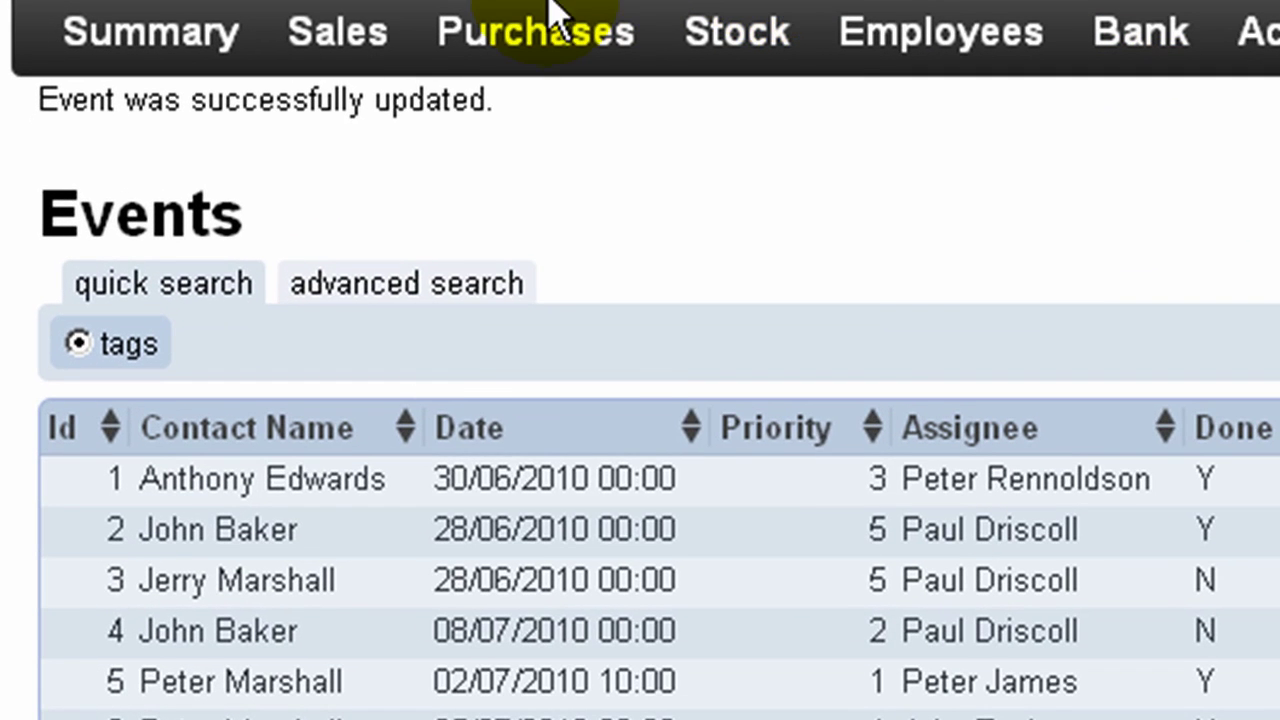
Step: In Sales > Contacts, select the first contact and start a new customer account from it
{"action": "mouse_move", "coordinate": [203, 97]}
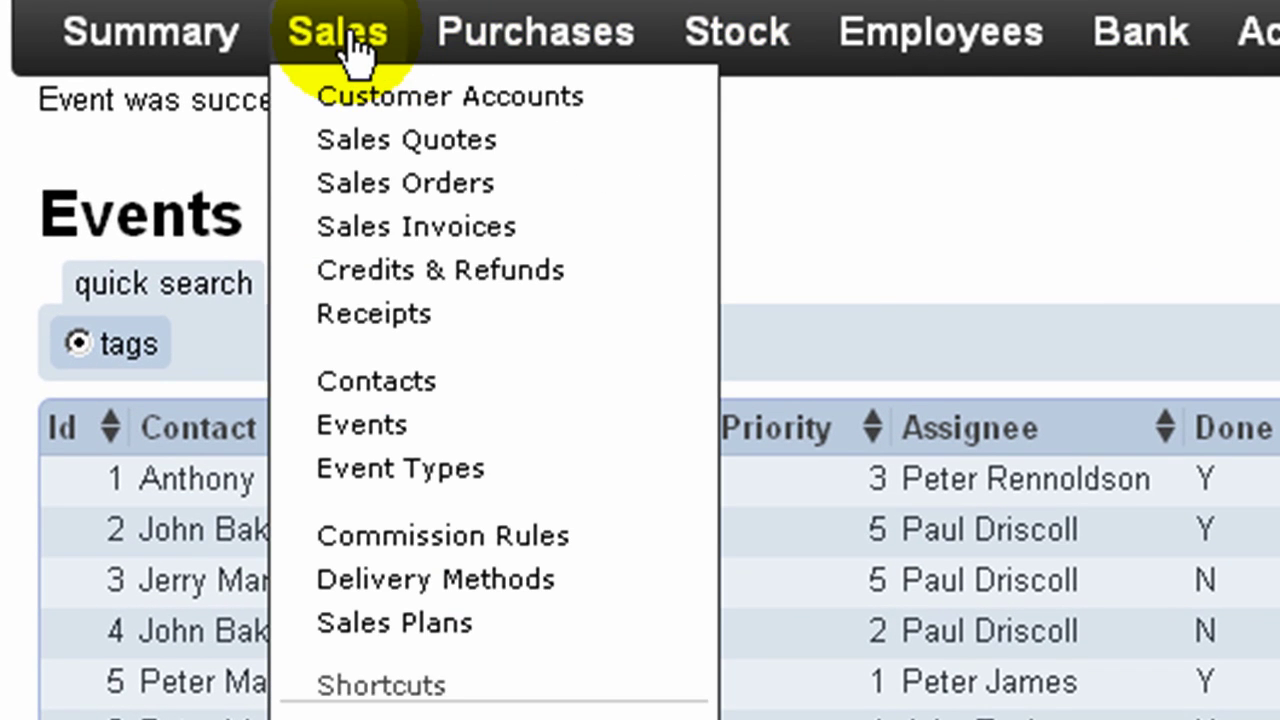
{"action": "left_click", "coordinate": [378, 398]}
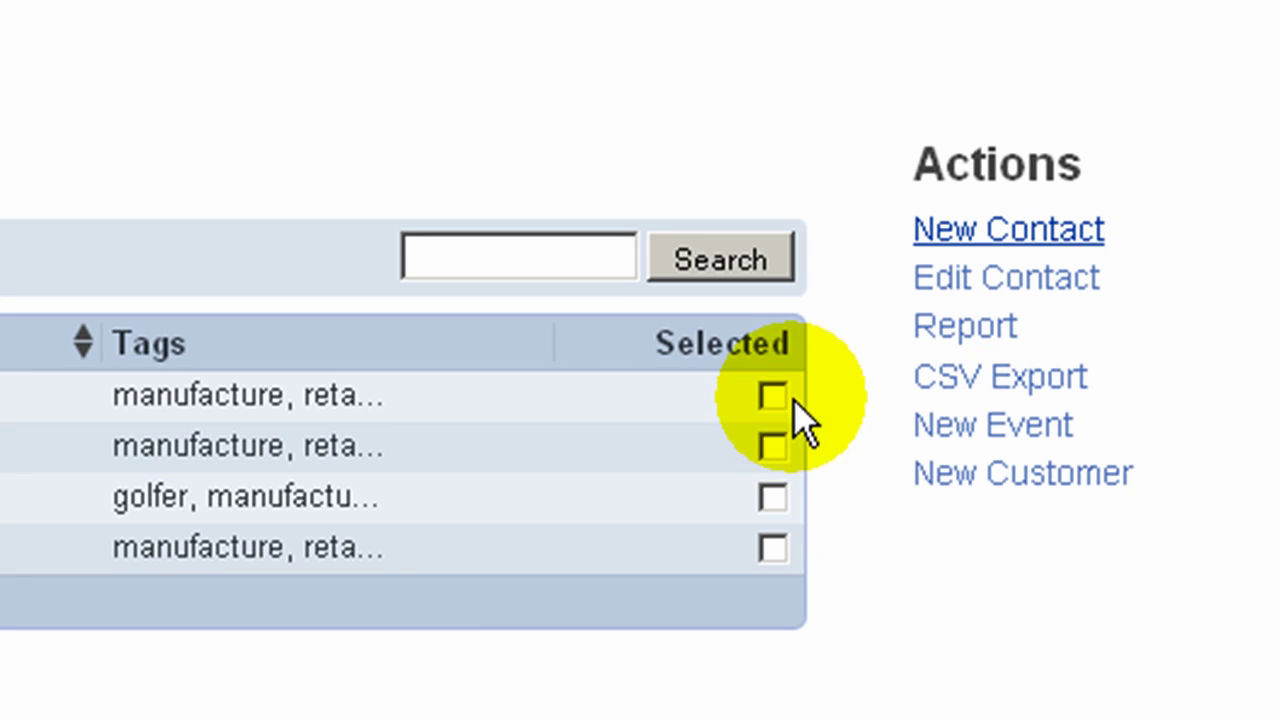
{"action": "left_click", "coordinate": [774, 397]}
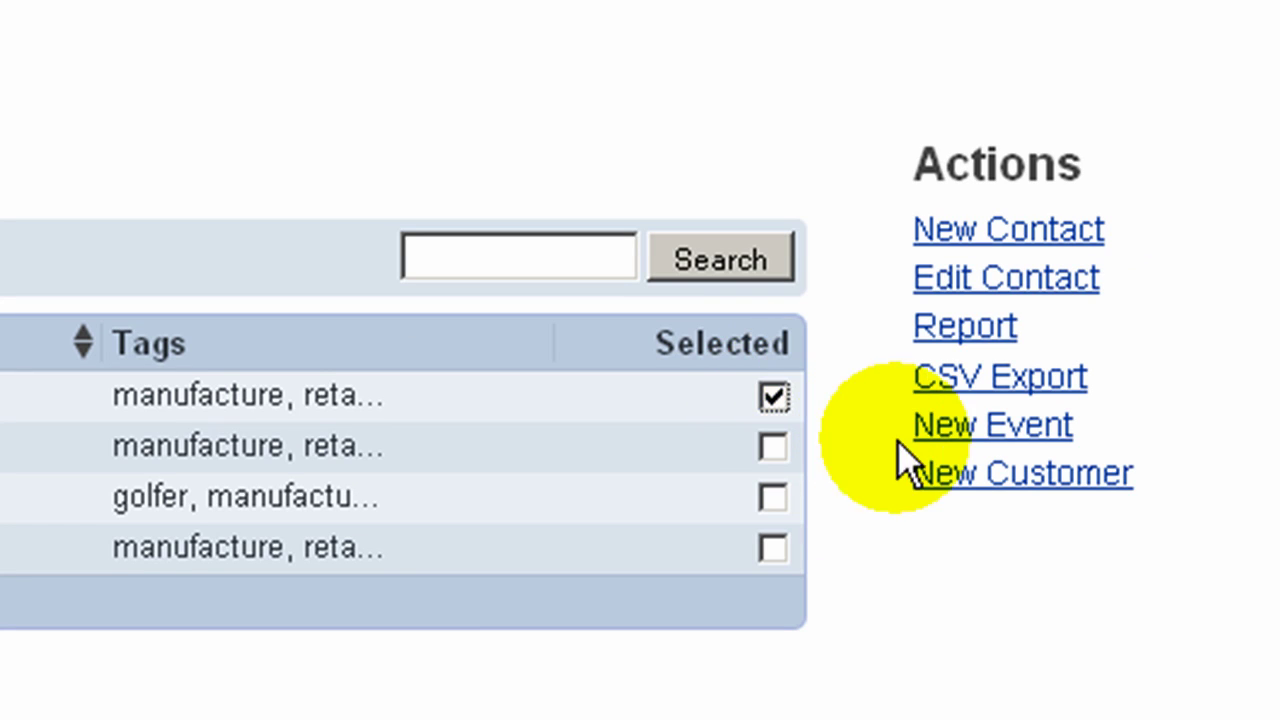
{"action": "left_click", "coordinate": [972, 484]}
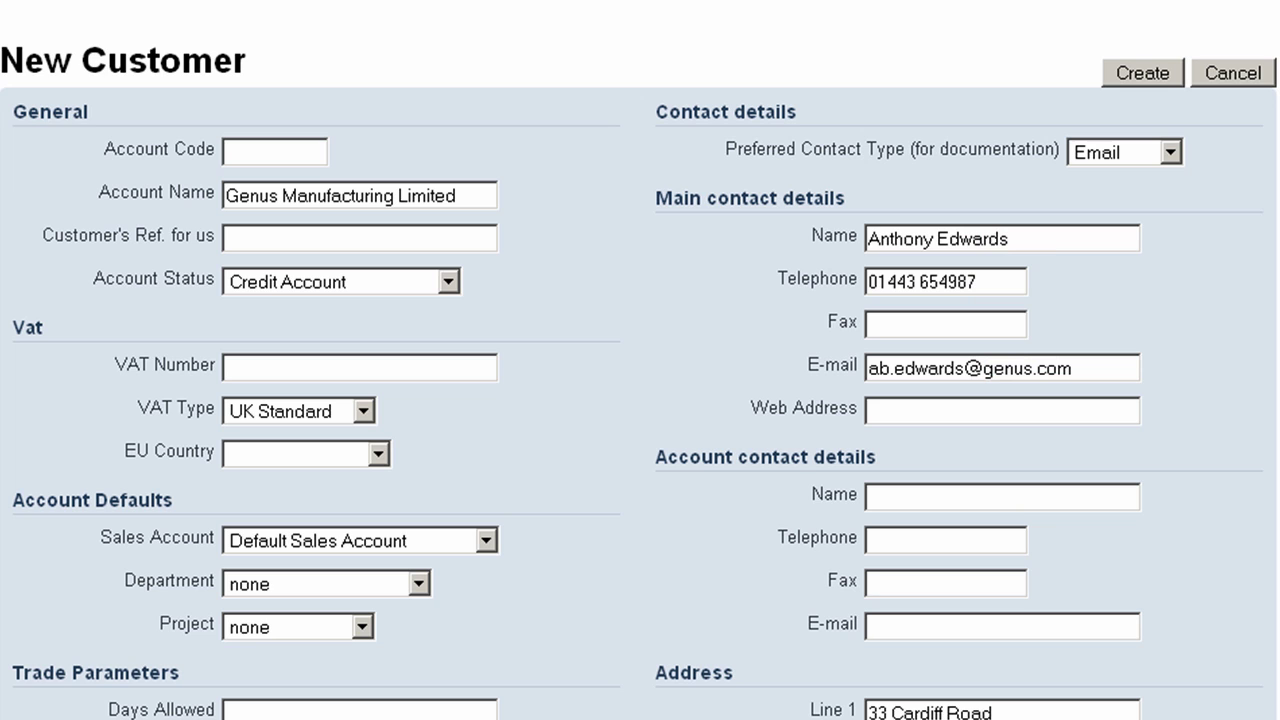
Step: Enter the account code and VAT number, choose United Kingdom and Hardcopy contact type, and create the customer
{"action": "left_click", "coordinate": [280, 147]}
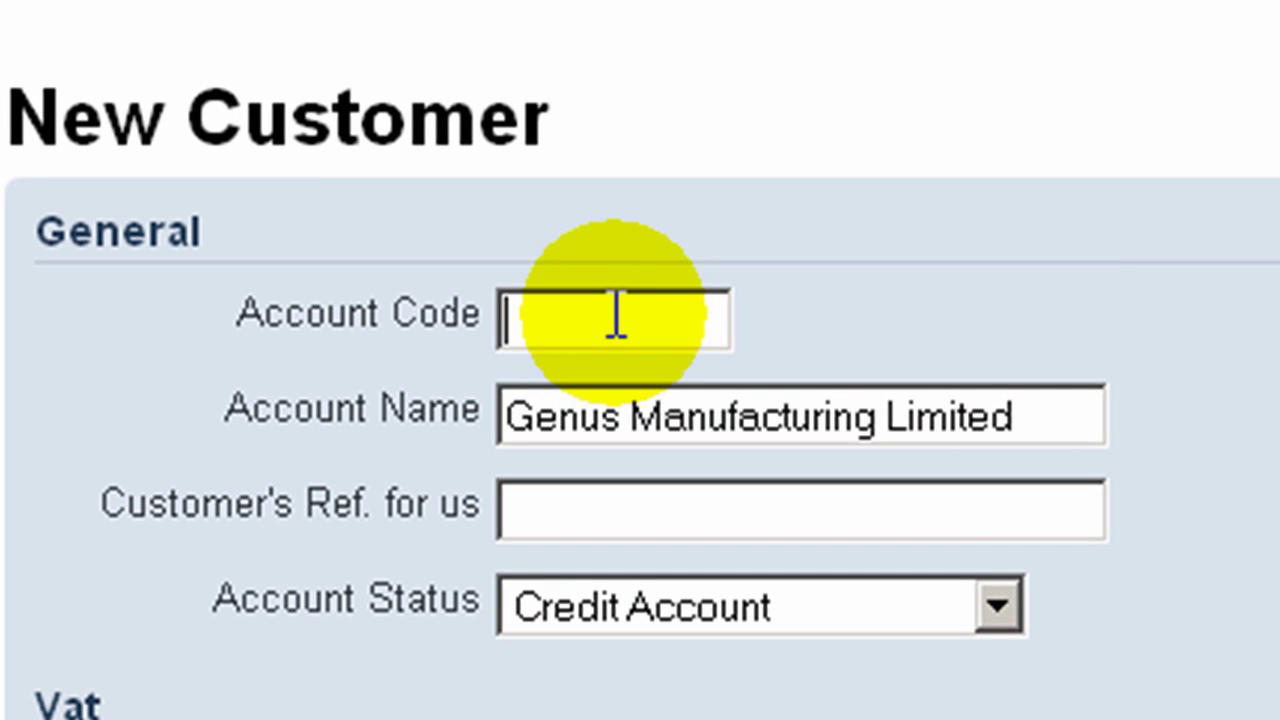
{"action": "type", "text": "GENMAN"}
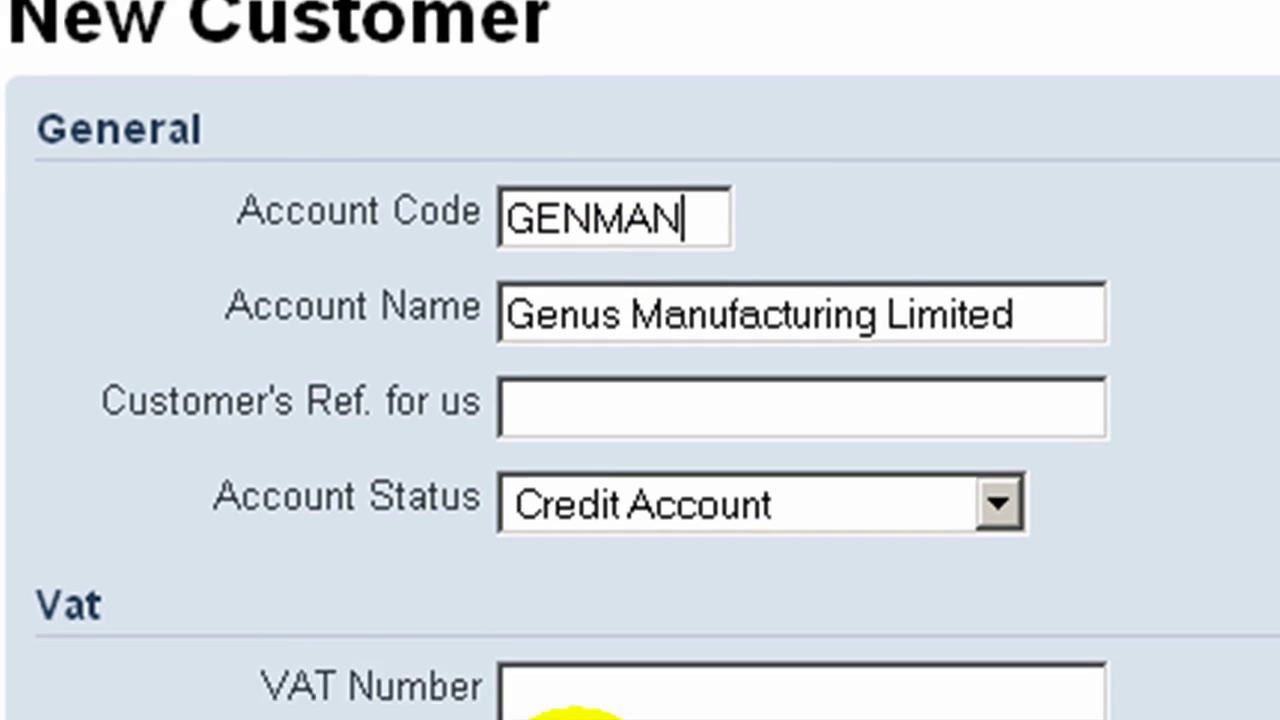
{"action": "left_click", "coordinate": [586, 106]}
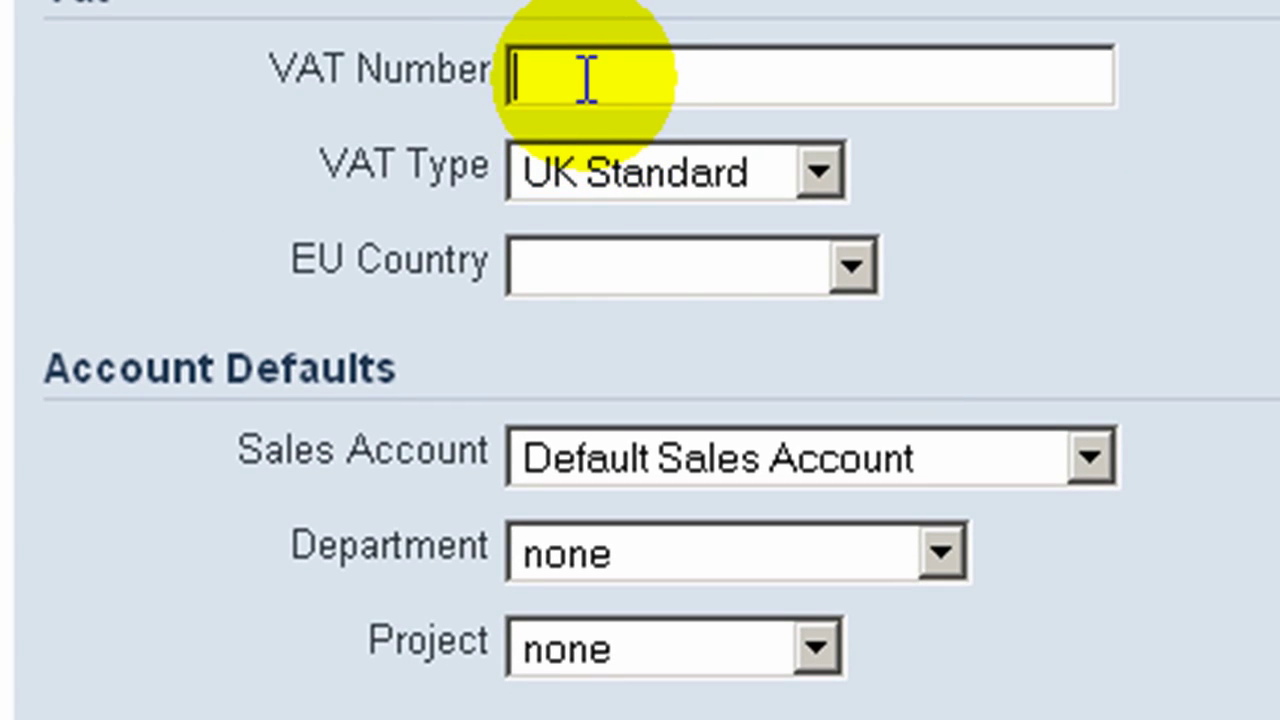
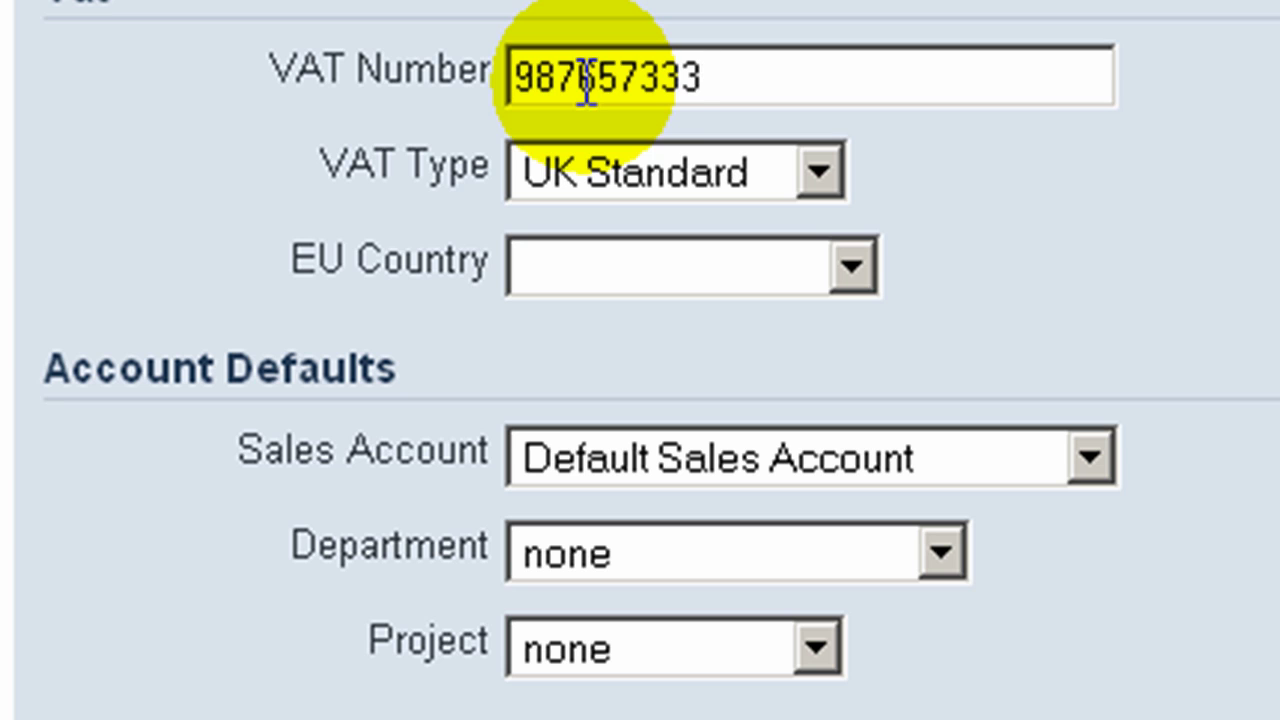
{"action": "left_click", "coordinate": [658, 287]}
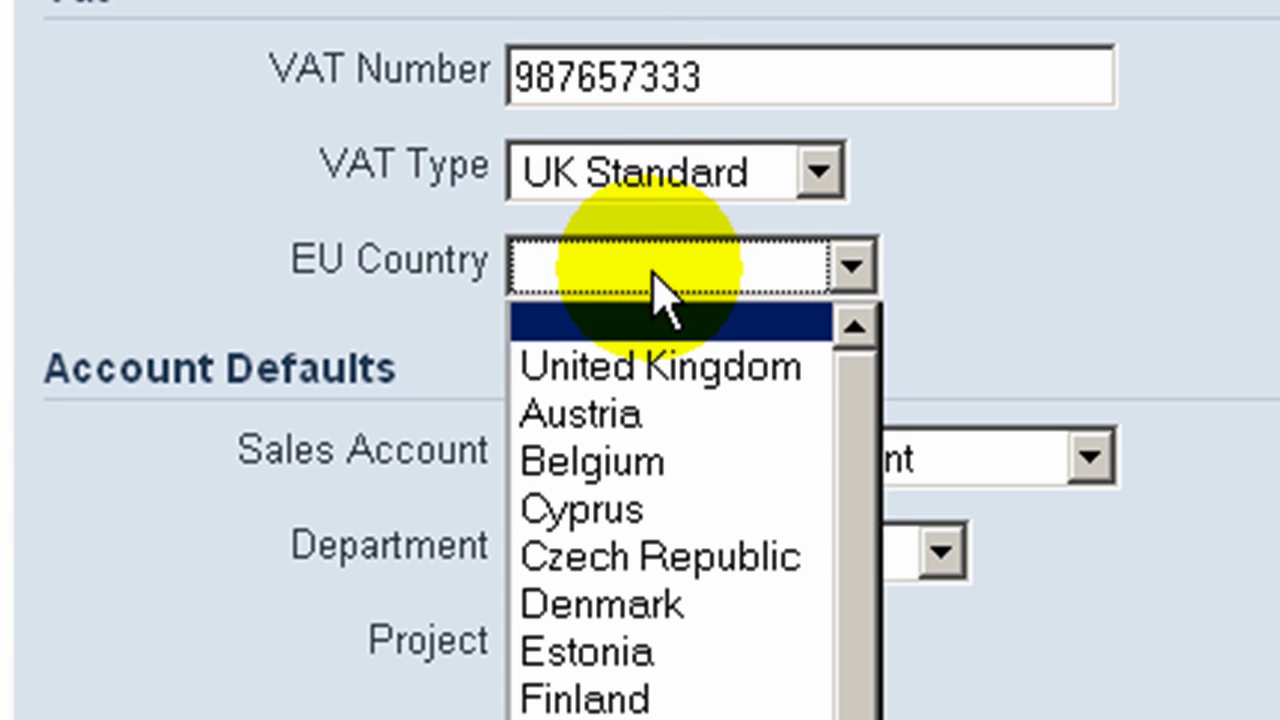
{"action": "left_click", "coordinate": [662, 365]}
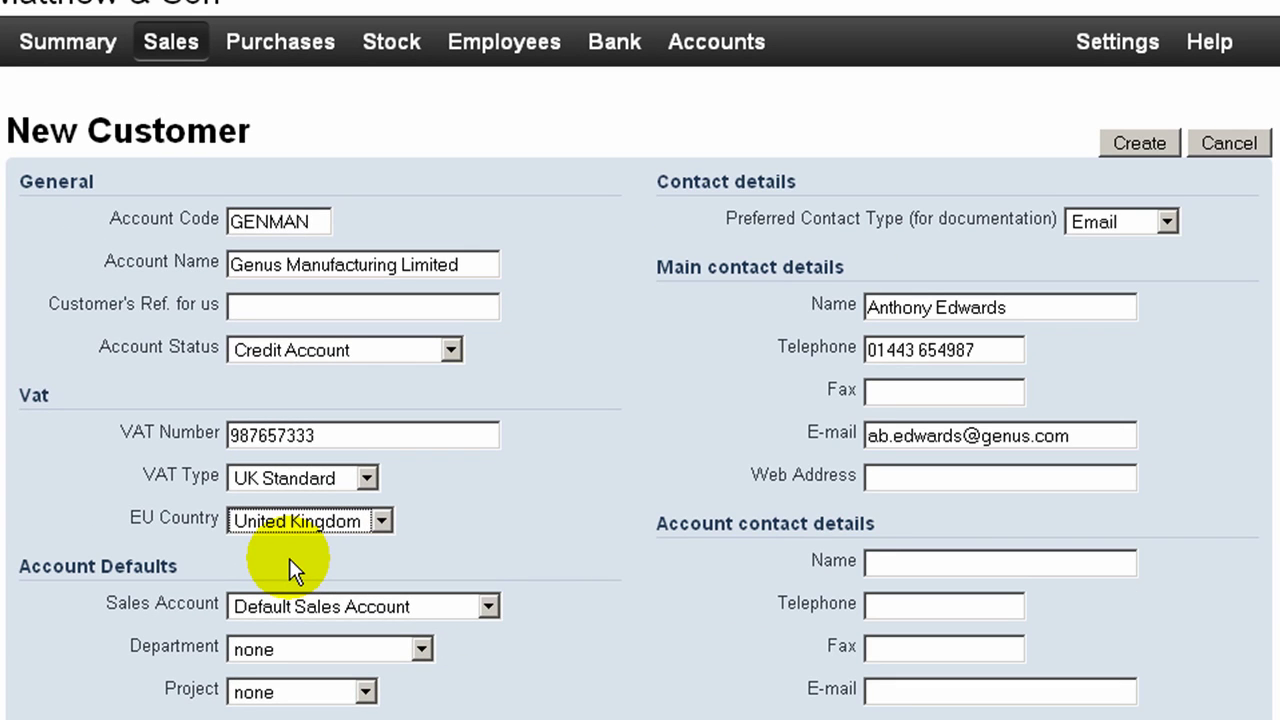
{"action": "left_click", "coordinate": [1168, 222]}
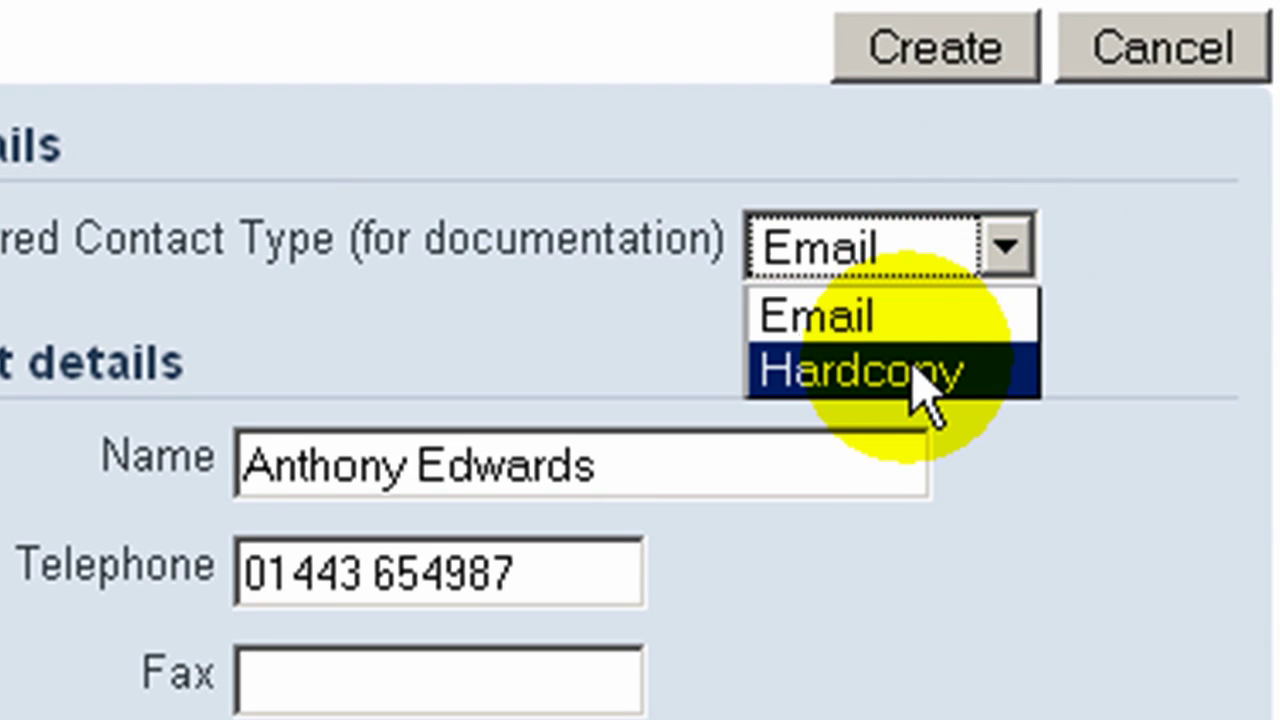
{"action": "left_click", "coordinate": [915, 378]}
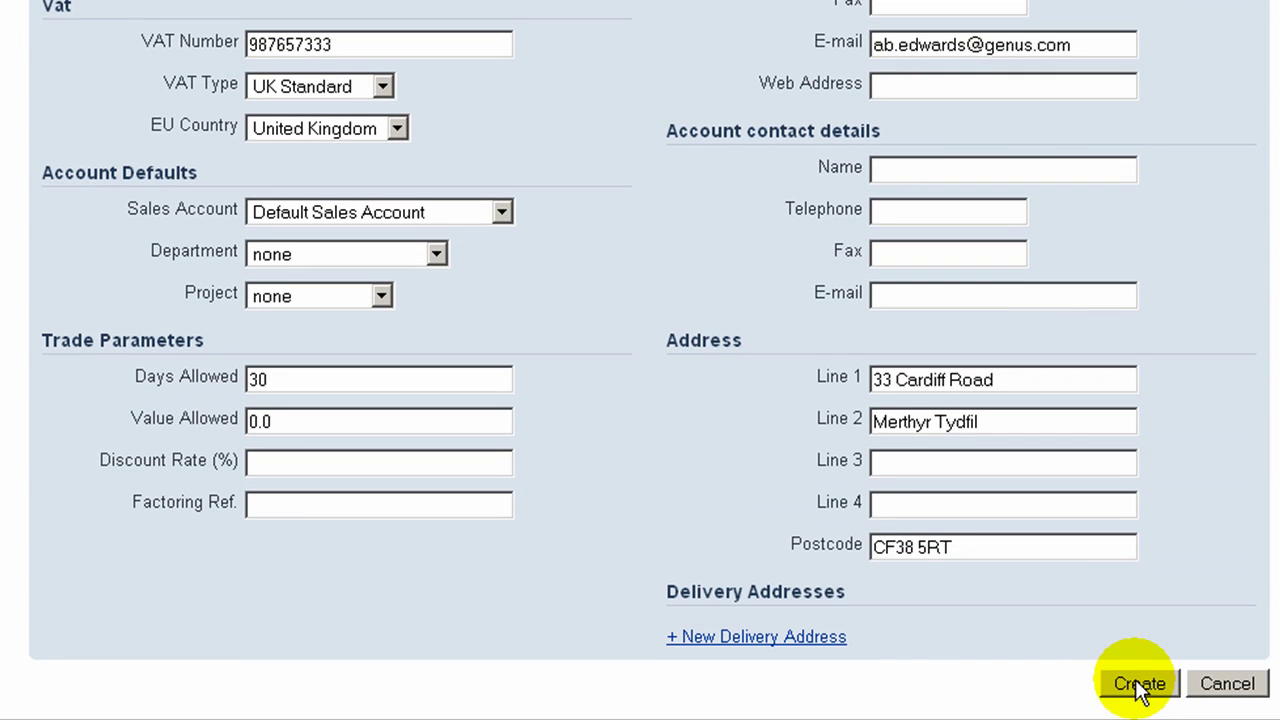
{"action": "left_click", "coordinate": [1138, 685]}
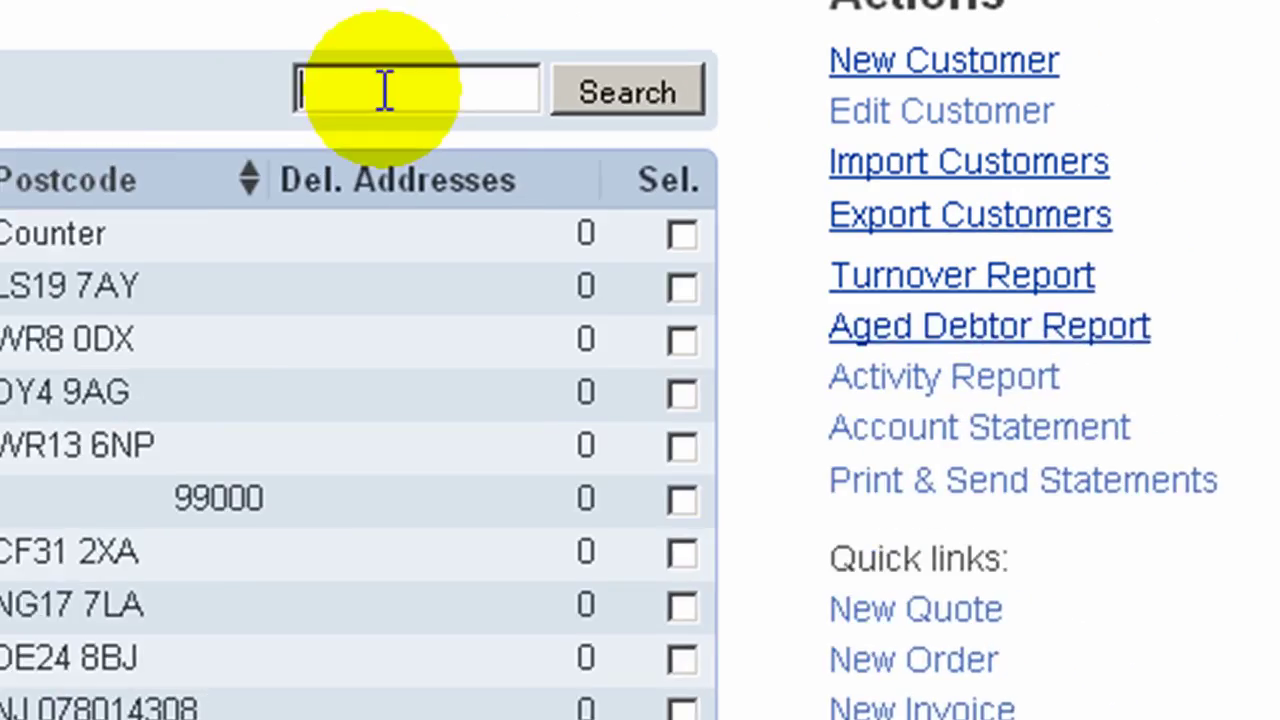
Step: Search customers for 'gen' to find Genus Manufacturing Limited, then go back to Sales > Contacts
{"action": "left_click", "coordinate": [819, 48]}
{"action": "type", "text": "gen"}
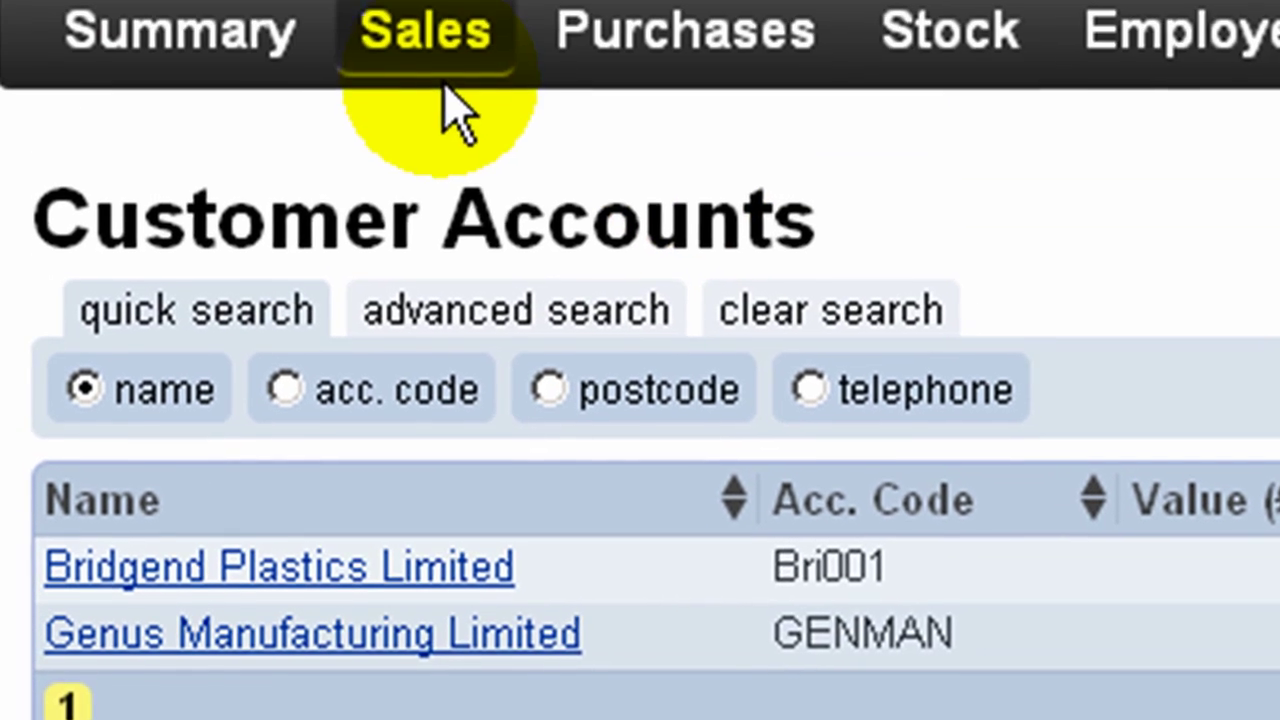
{"action": "left_click", "coordinate": [437, 100]}
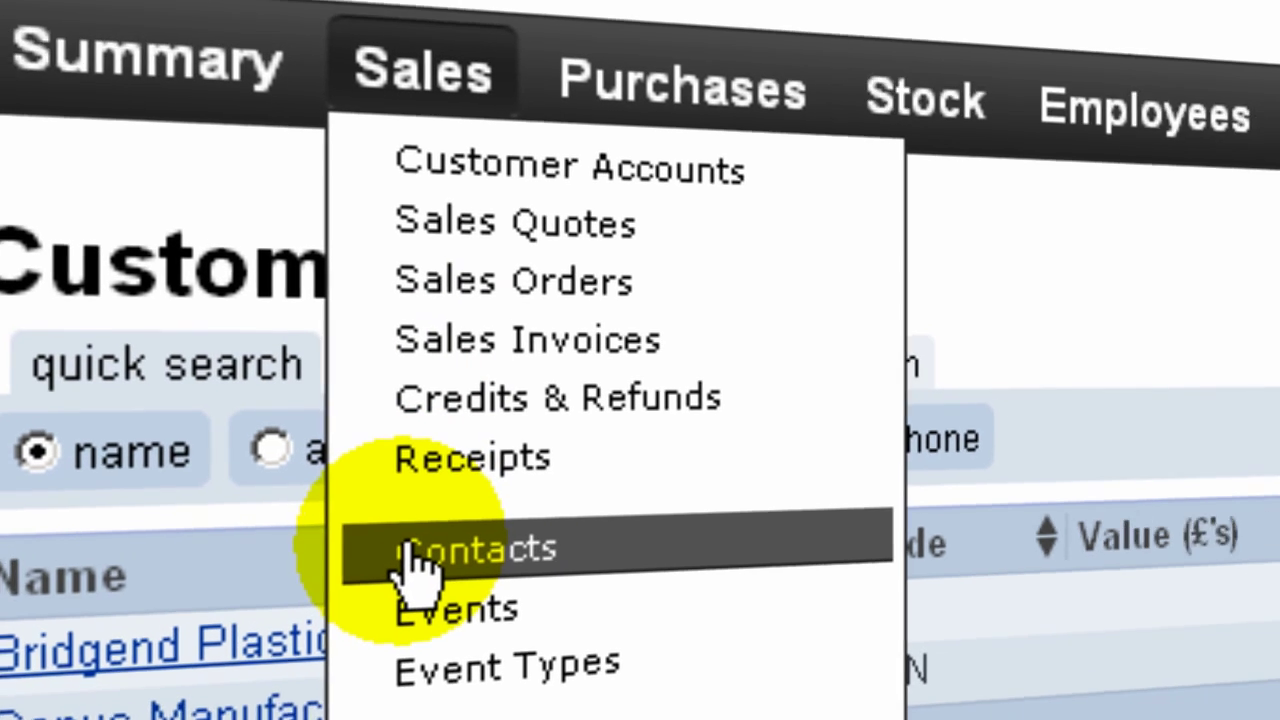
{"action": "left_click", "coordinate": [418, 562]}
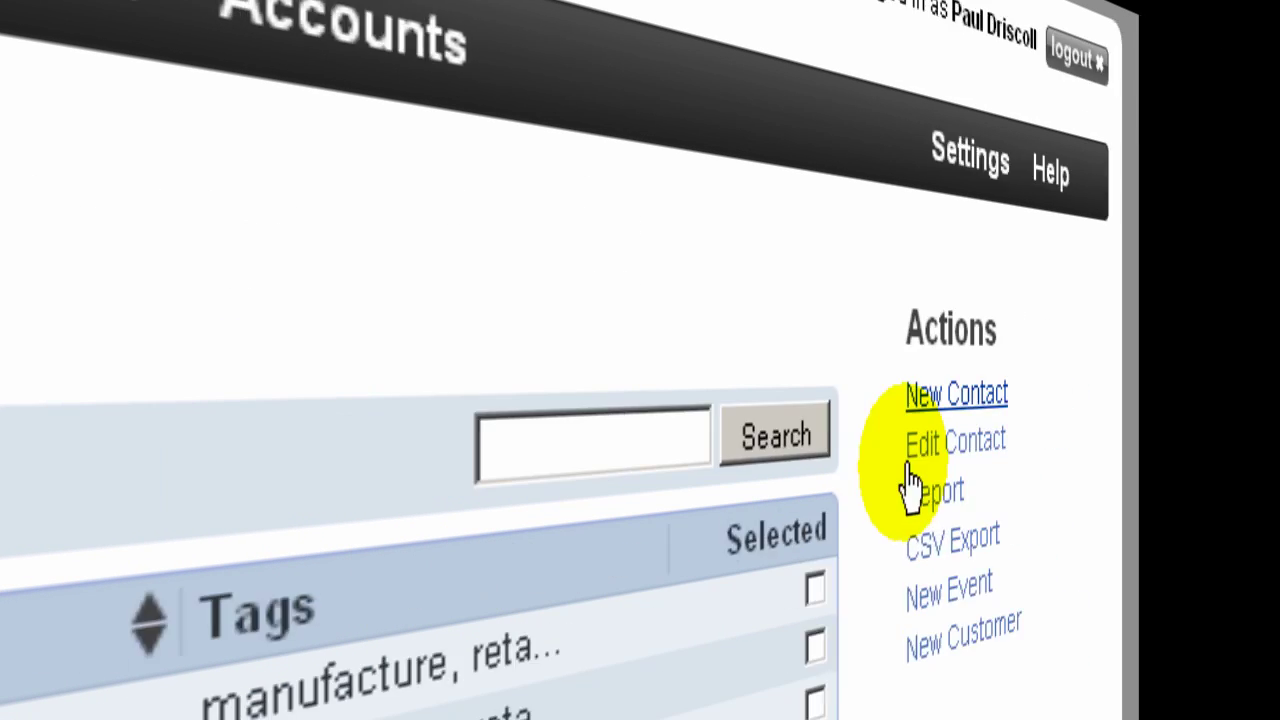
Step: Start a new contact for Kitchin Where, set type Customer Prospect and prospect strength 2
{"action": "left_click", "coordinate": [940, 395]}
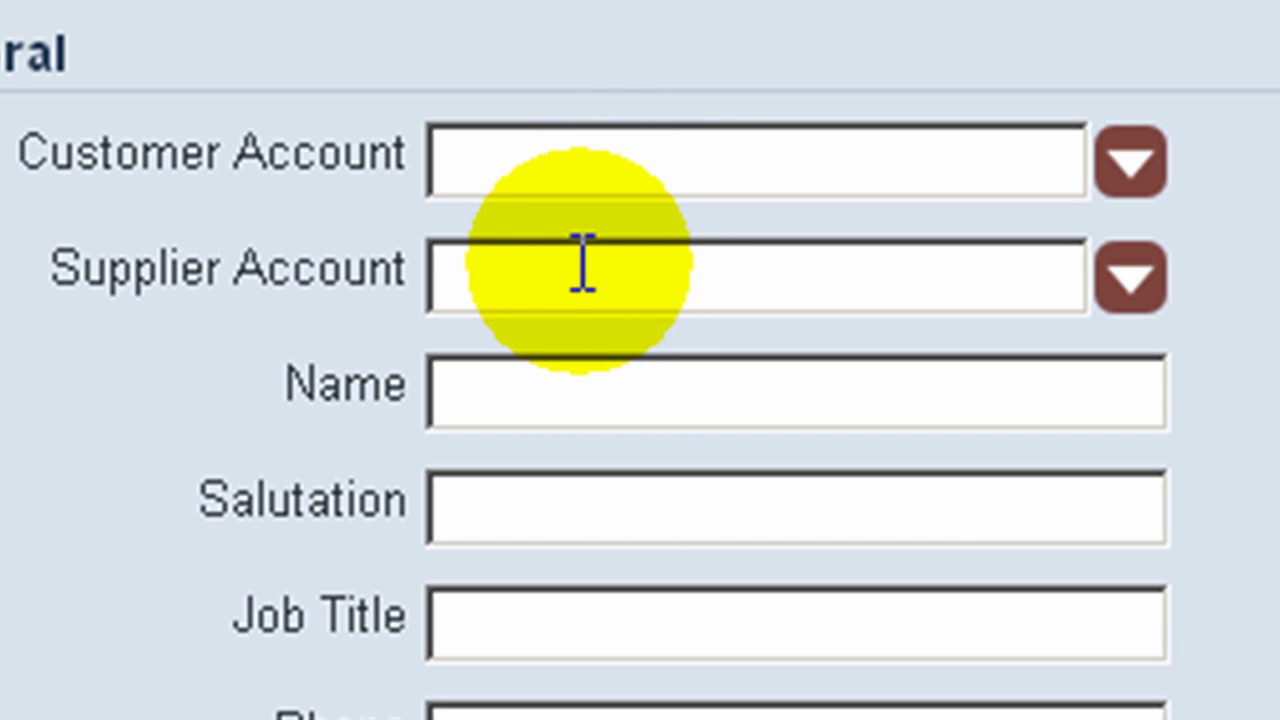
{"action": "left_click", "coordinate": [571, 401]}
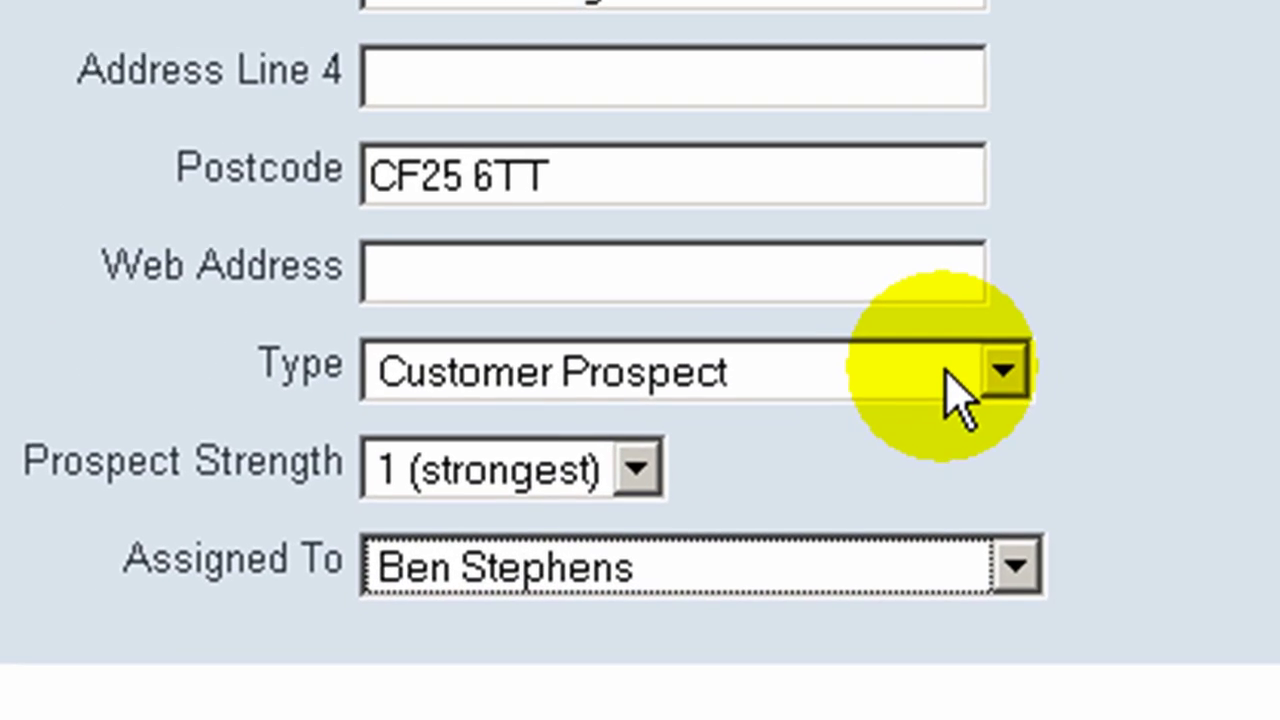
{"action": "left_click", "coordinate": [426, 562]}
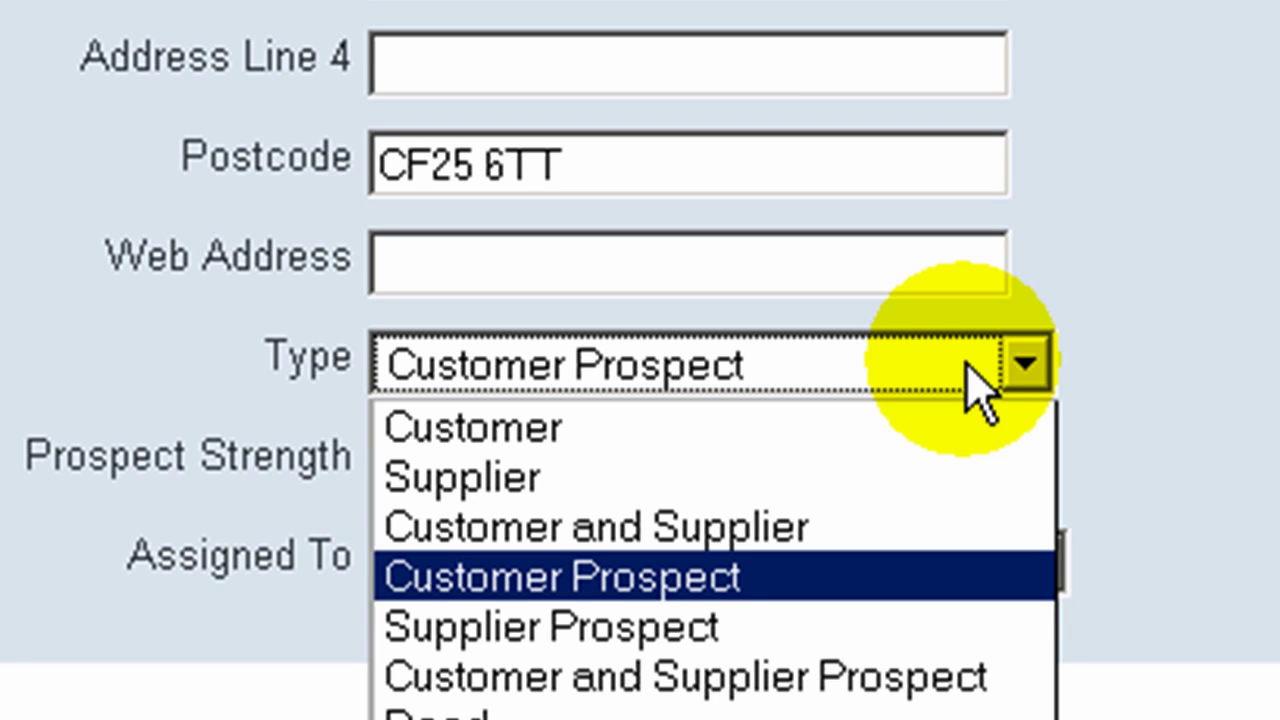
{"action": "left_click", "coordinate": [968, 368]}
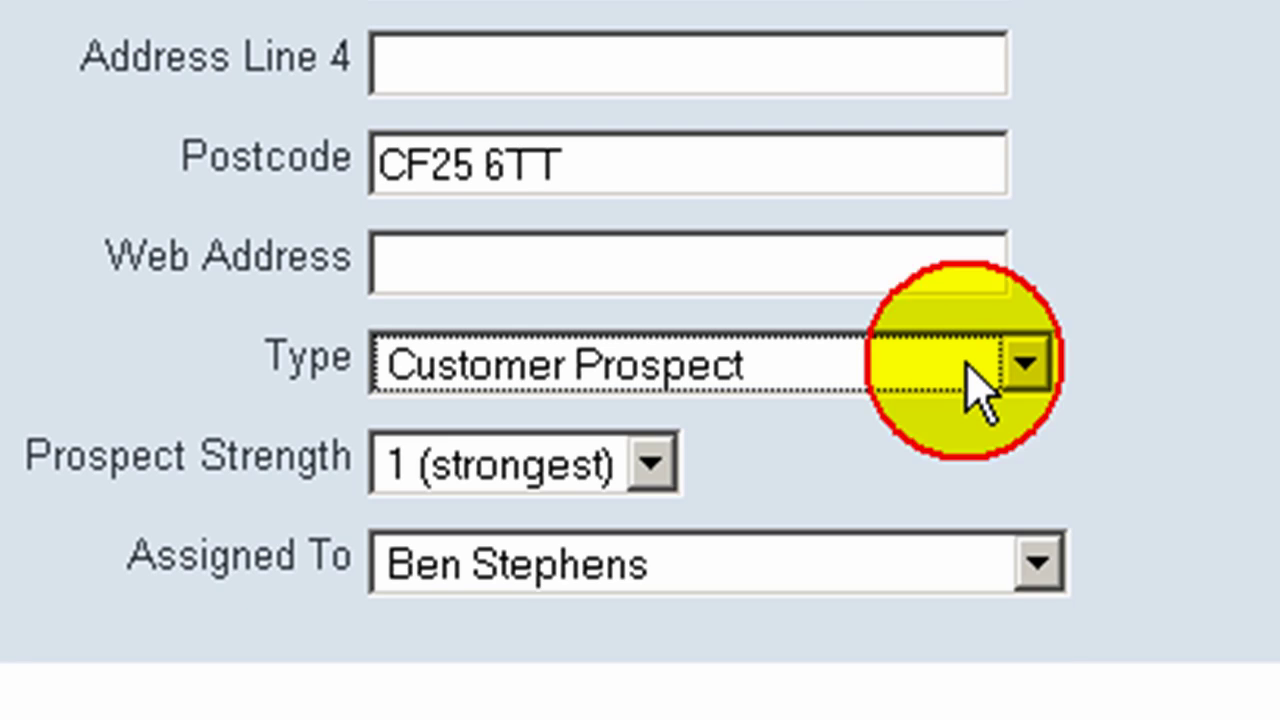
{"action": "left_click", "coordinate": [655, 472]}
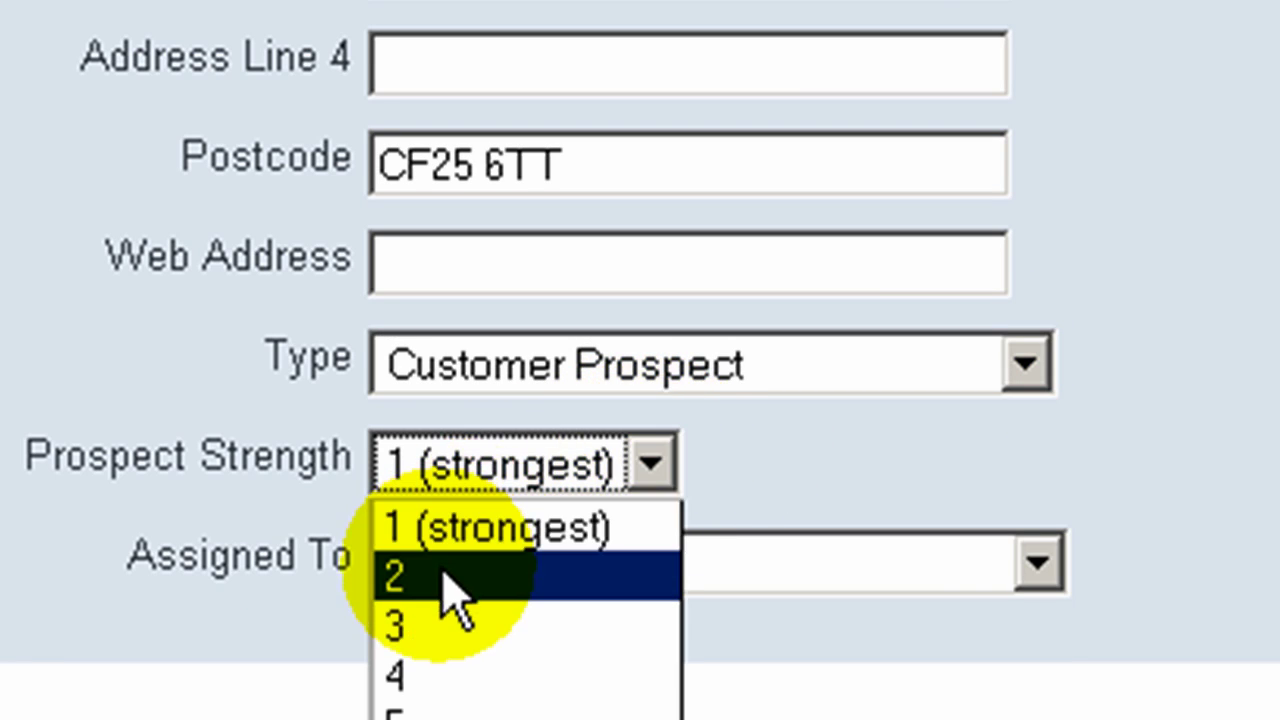
{"action": "left_click", "coordinate": [523, 580]}
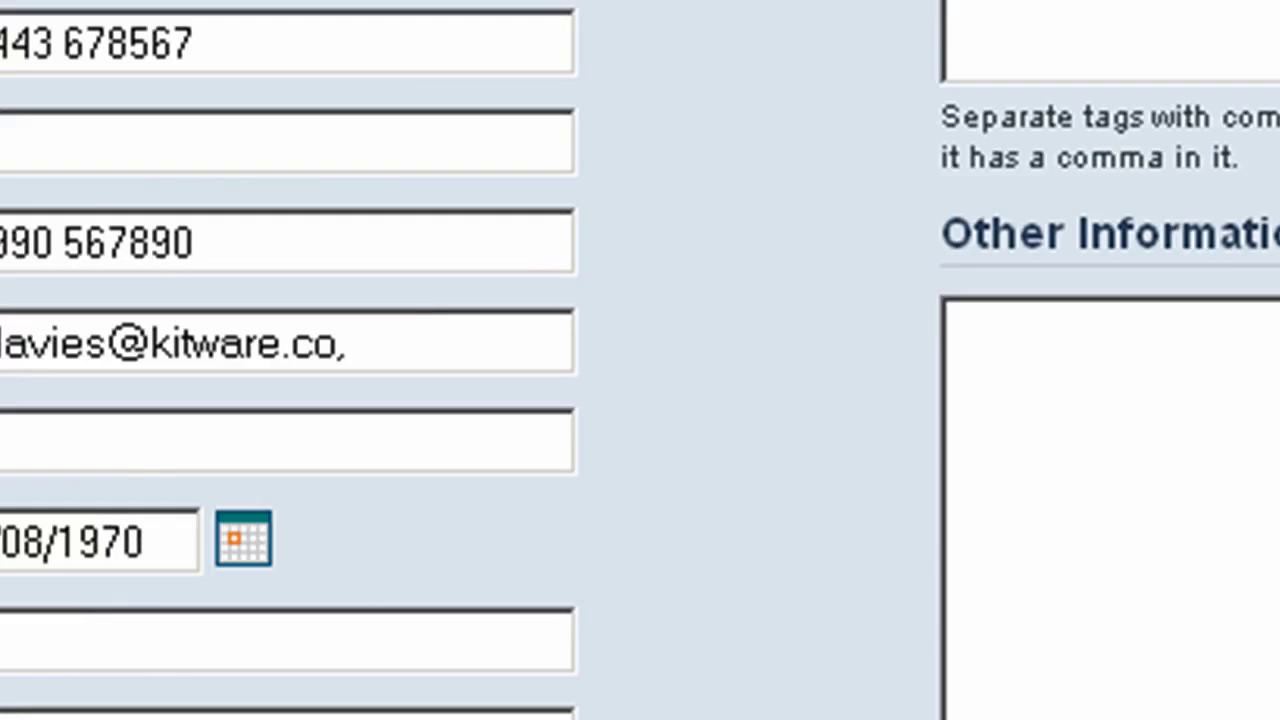
Step: Tag the new contact 'manufacture, wales' and create it
{"action": "left_click", "coordinate": [405, 297]}
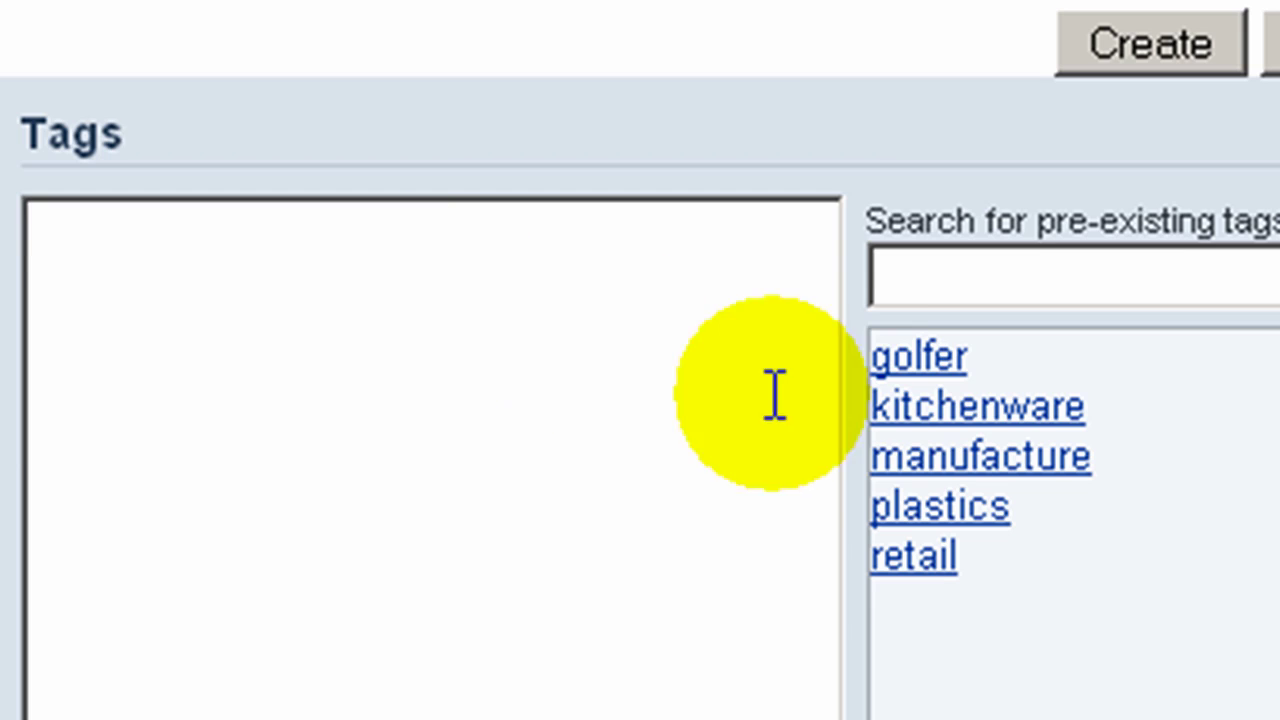
{"action": "left_click", "coordinate": [990, 465]}
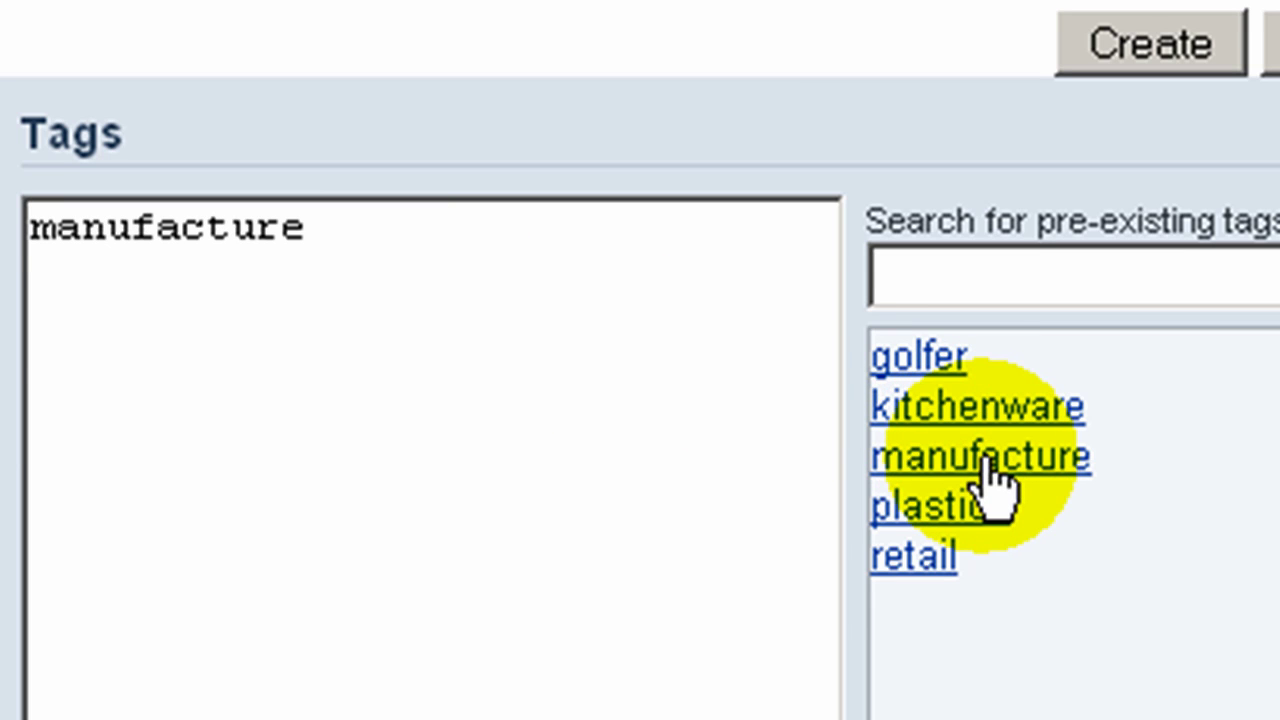
{"action": "left_click", "coordinate": [406, 228]}
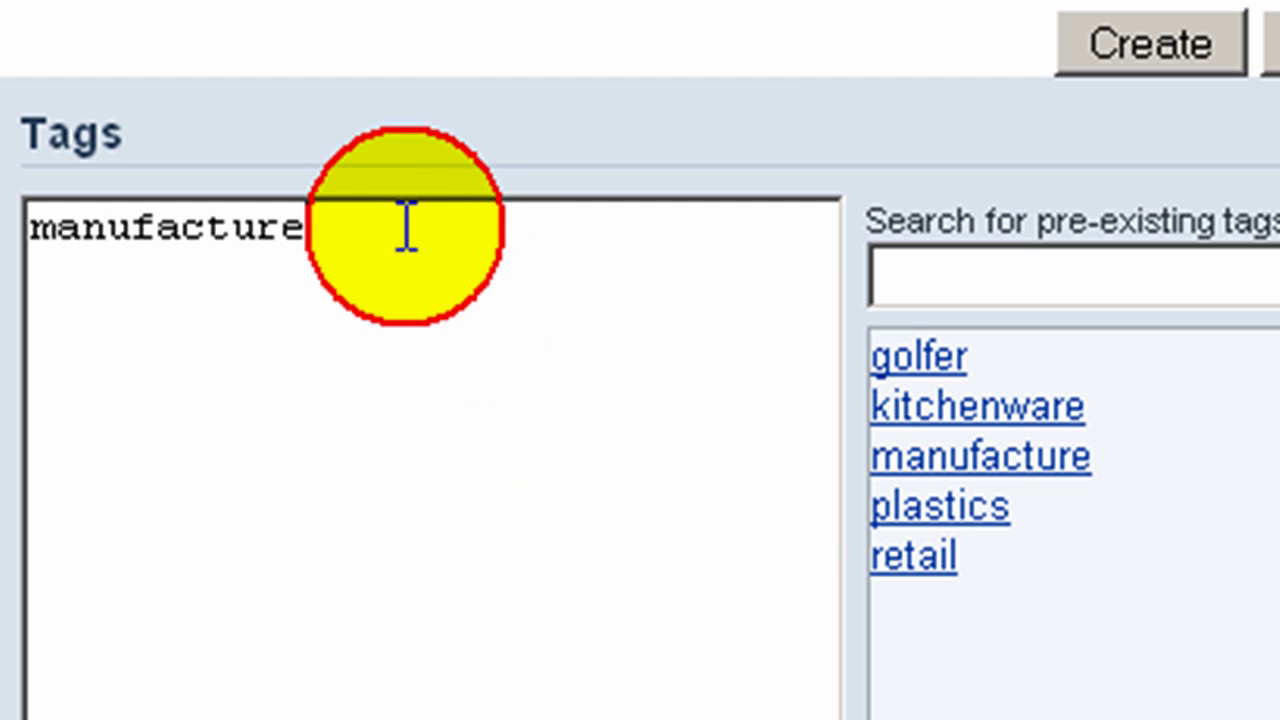
{"action": "type", "text": ","}
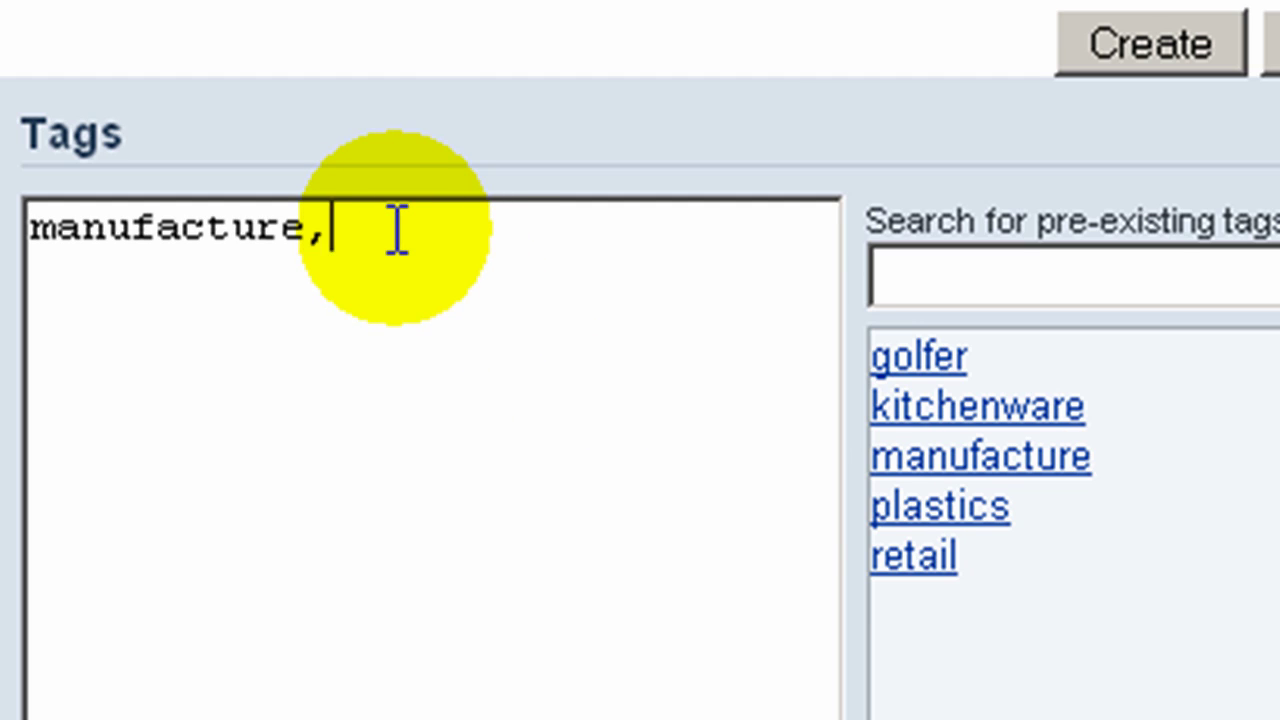
{"action": "type", "text": " wales"}
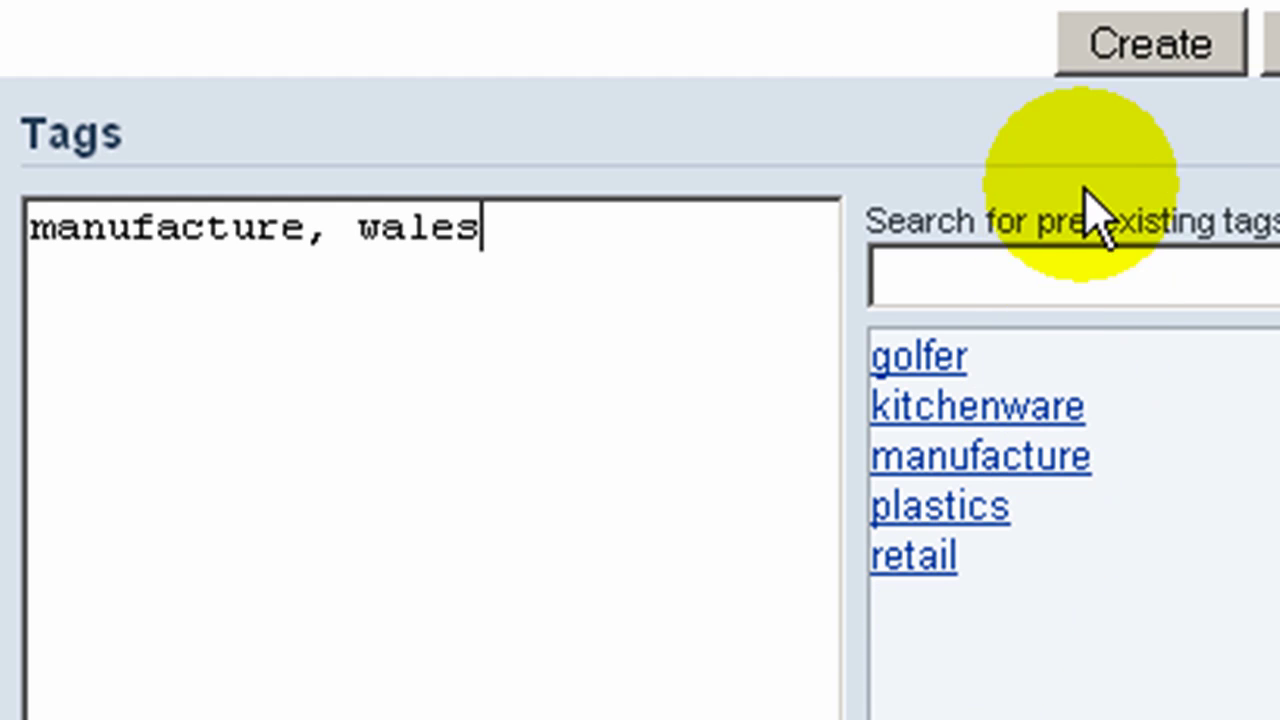
{"action": "left_click", "coordinate": [1157, 47]}
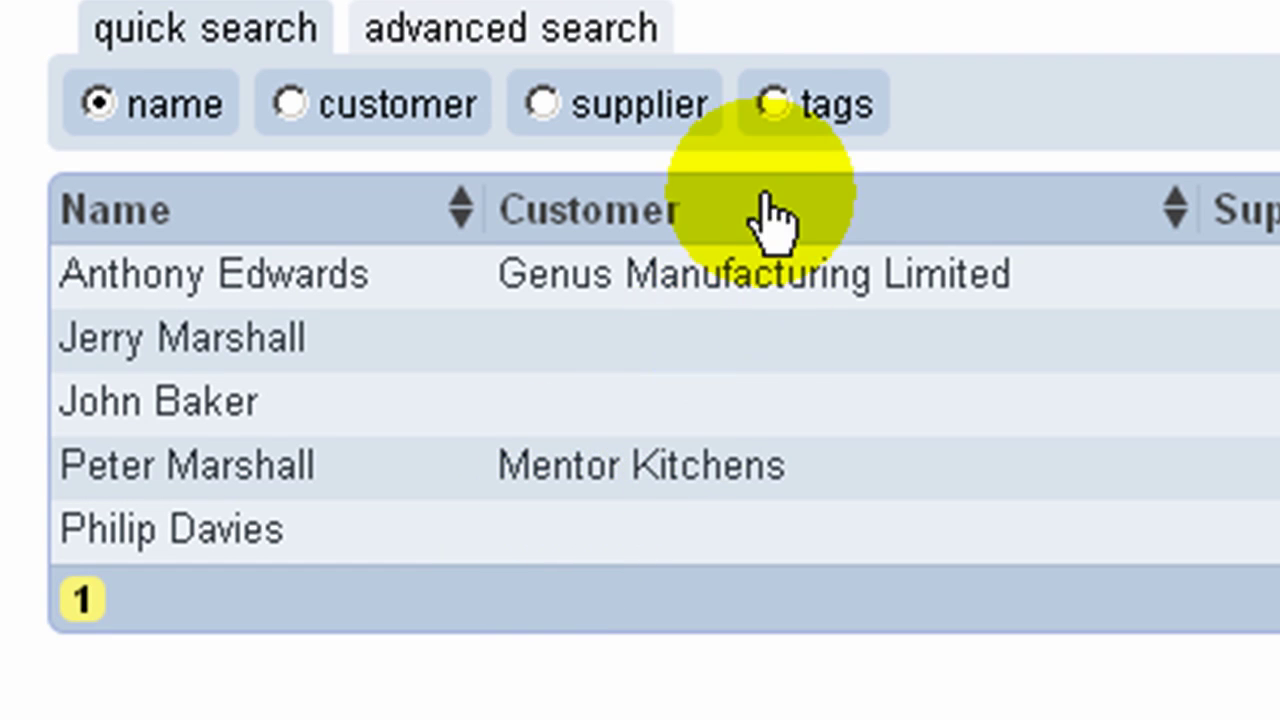
Step: Run a quick tag search for 'reta' on the Contacts list, leaving three contacts
{"action": "left_click", "coordinate": [777, 110]}
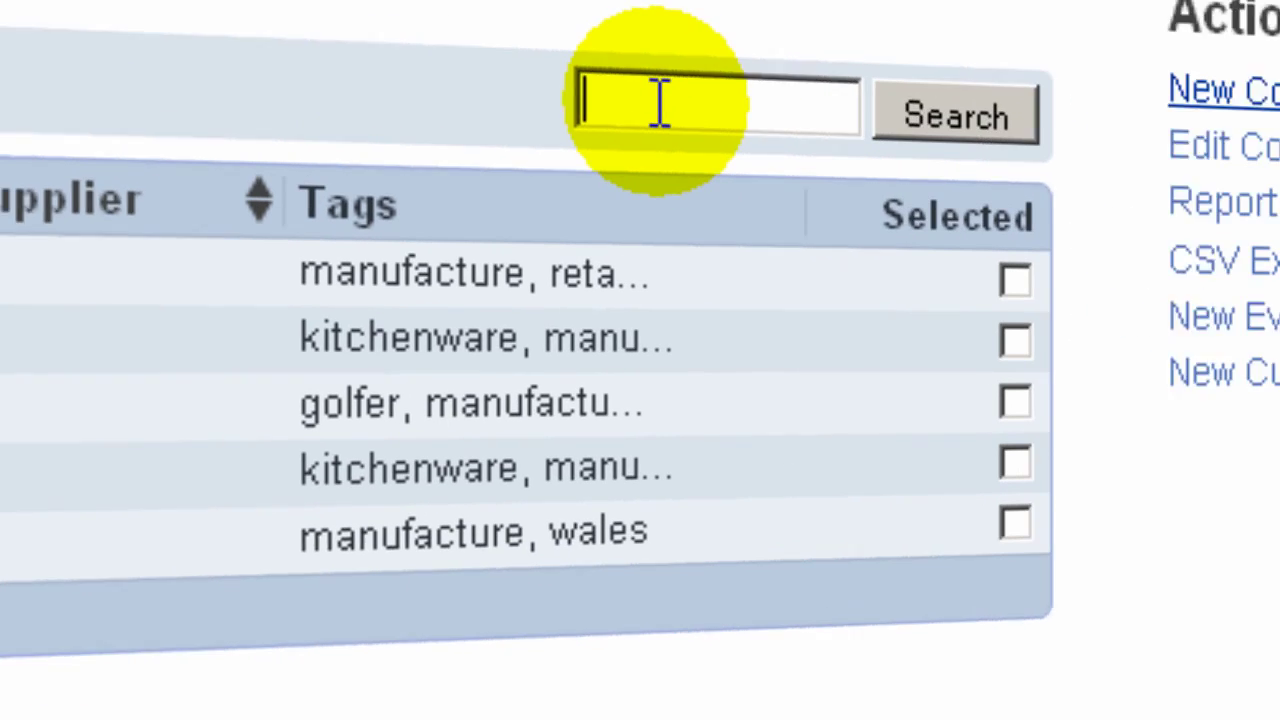
{"action": "left_click", "coordinate": [999, 175]}
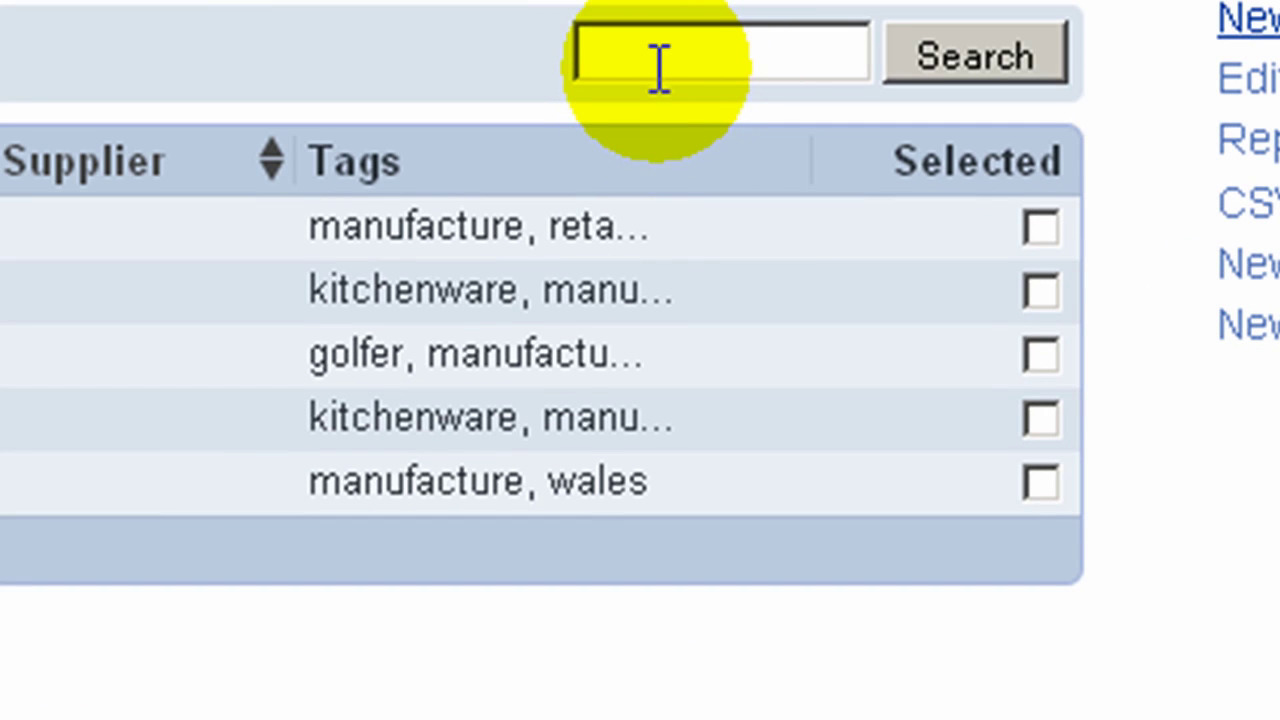
{"action": "left_click", "coordinate": [660, 103]}
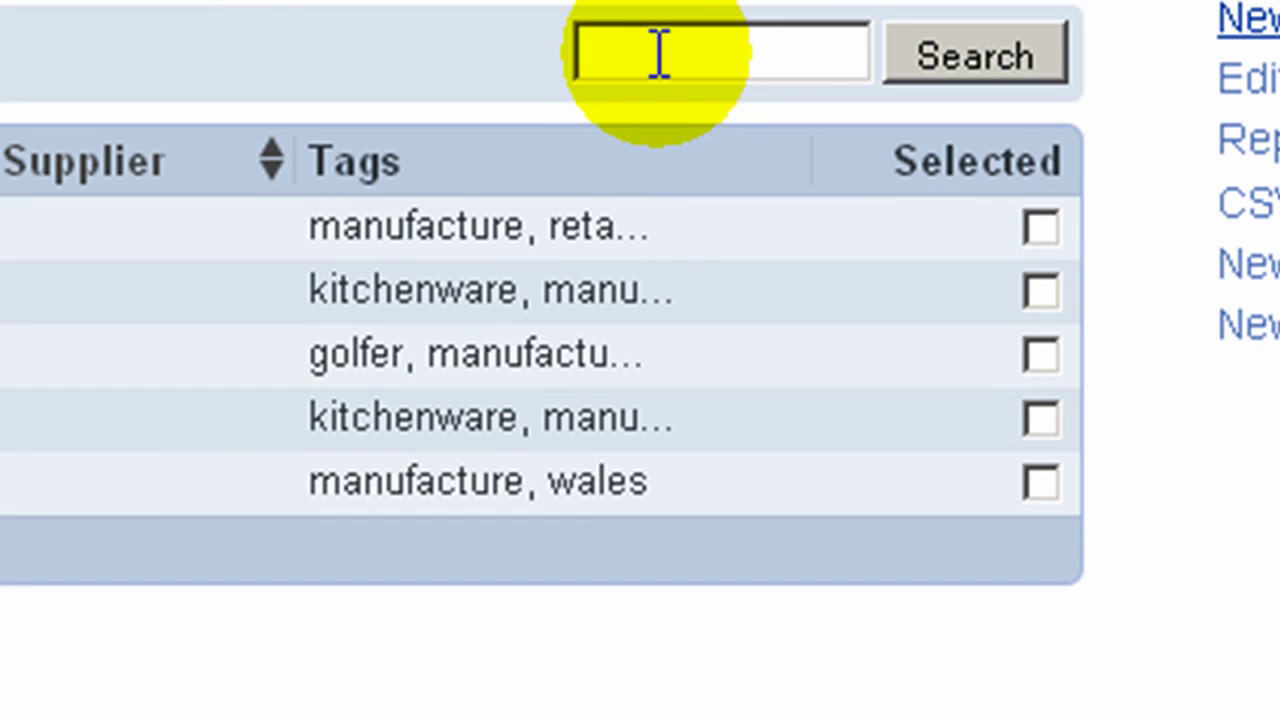
{"action": "type", "text": "reta"}
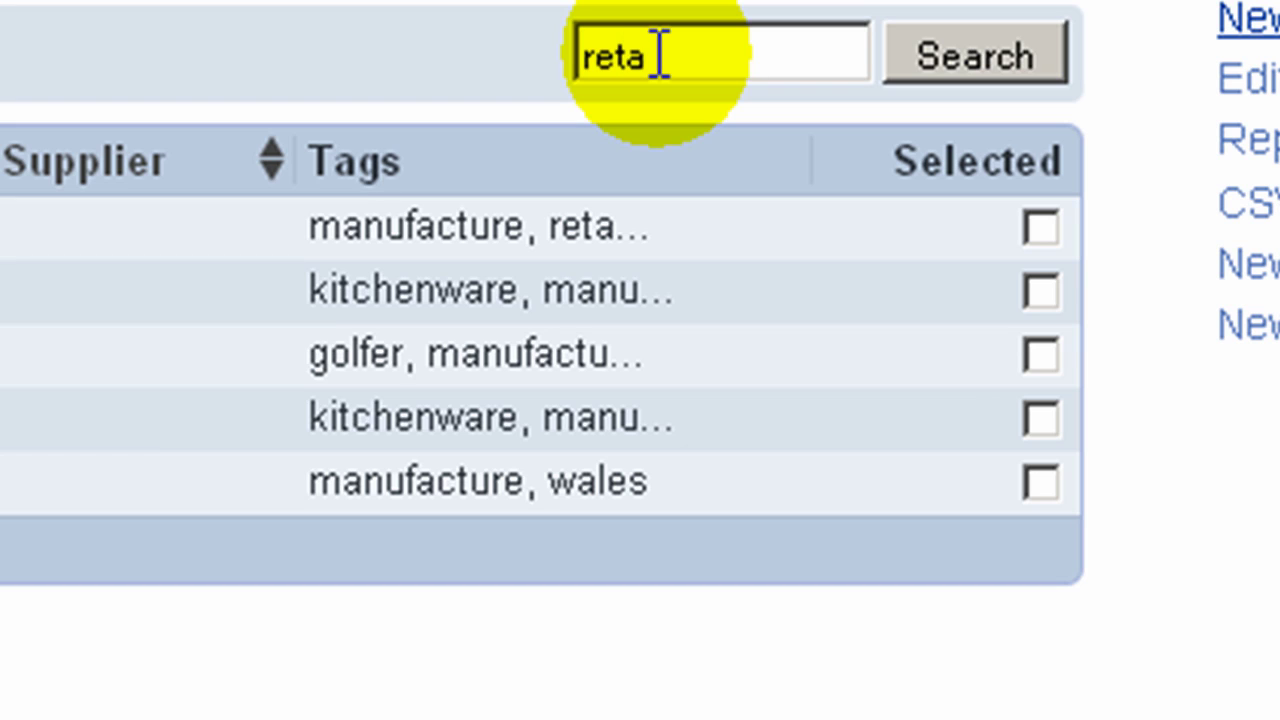
{"action": "left_click", "coordinate": [998, 58]}
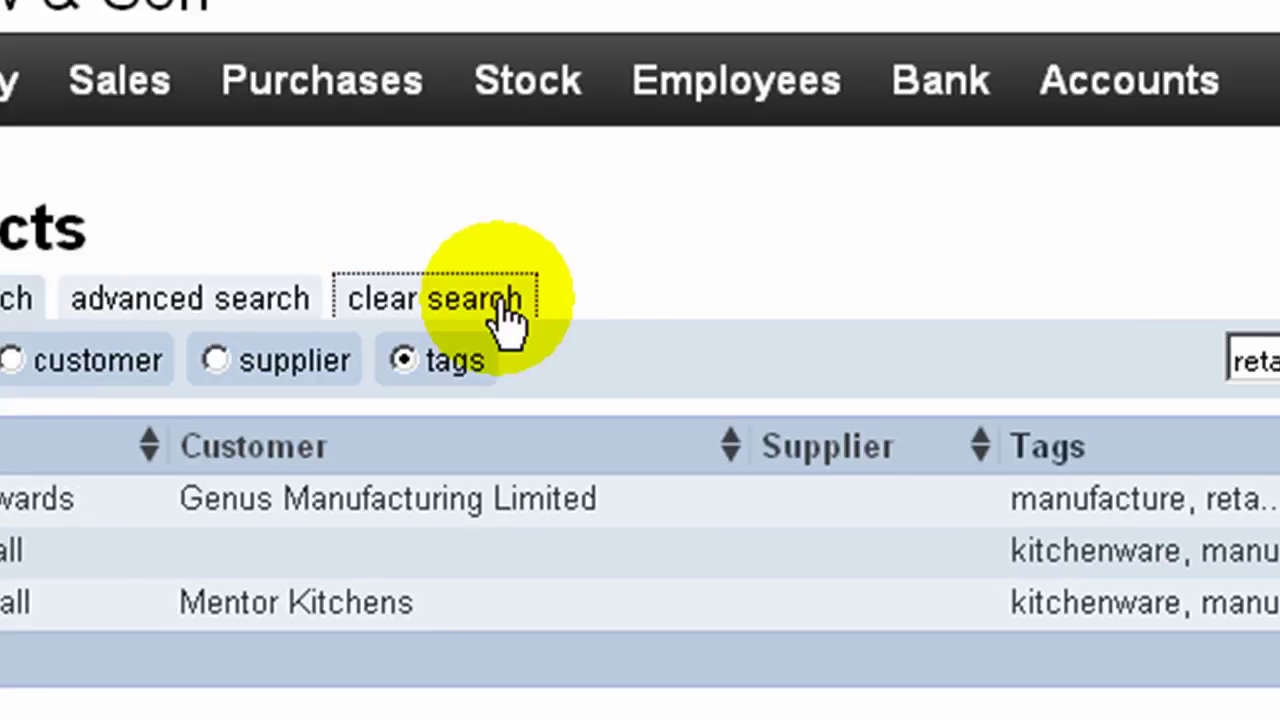
Step: Clear the search, run an advanced search for tag 'manu' and postcode 'cv', then select and open the single result
{"action": "left_click", "coordinate": [494, 303]}
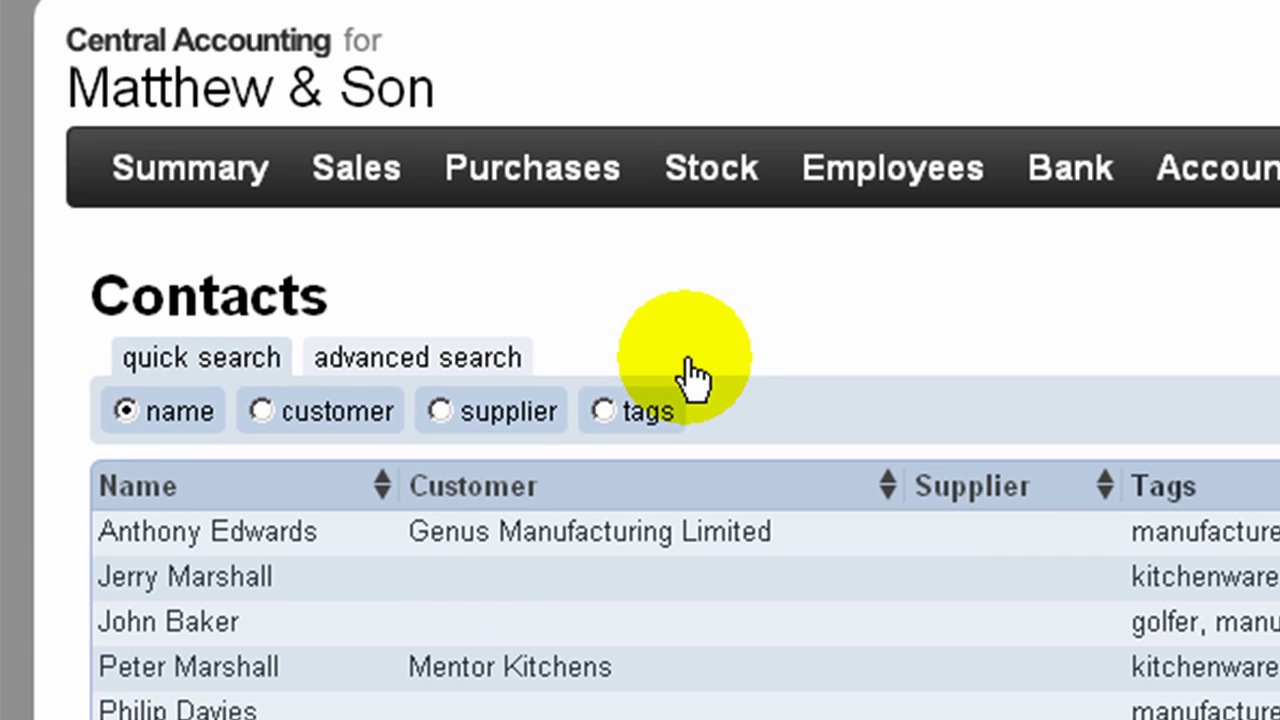
{"action": "left_click", "coordinate": [478, 376]}
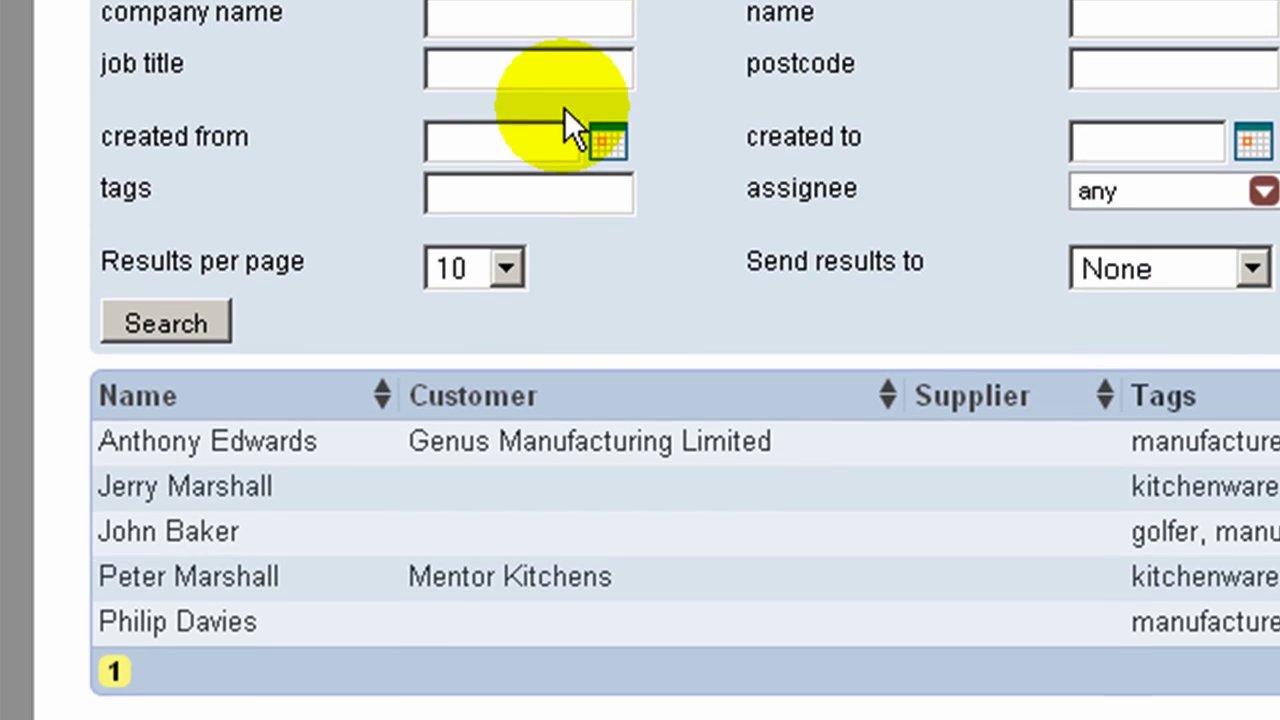
{"action": "left_click", "coordinate": [497, 716]}
{"action": "type", "text": "manu"}
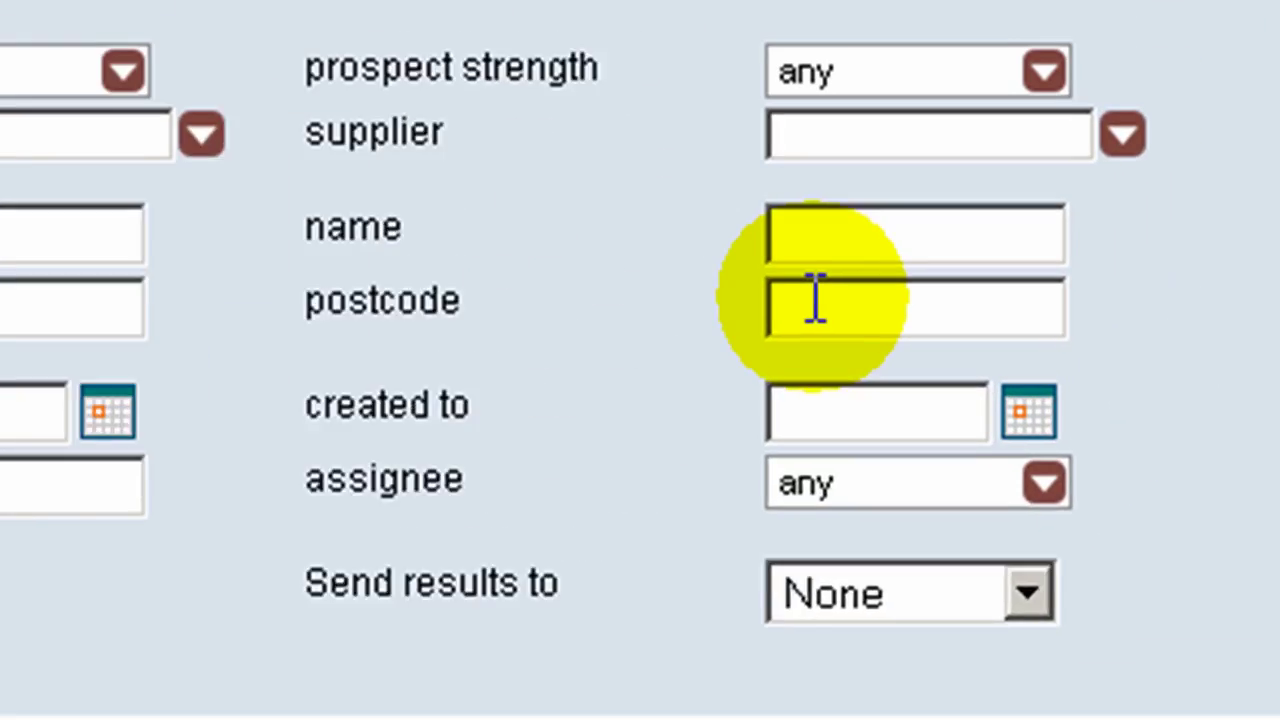
{"action": "left_click", "coordinate": [1098, 74]}
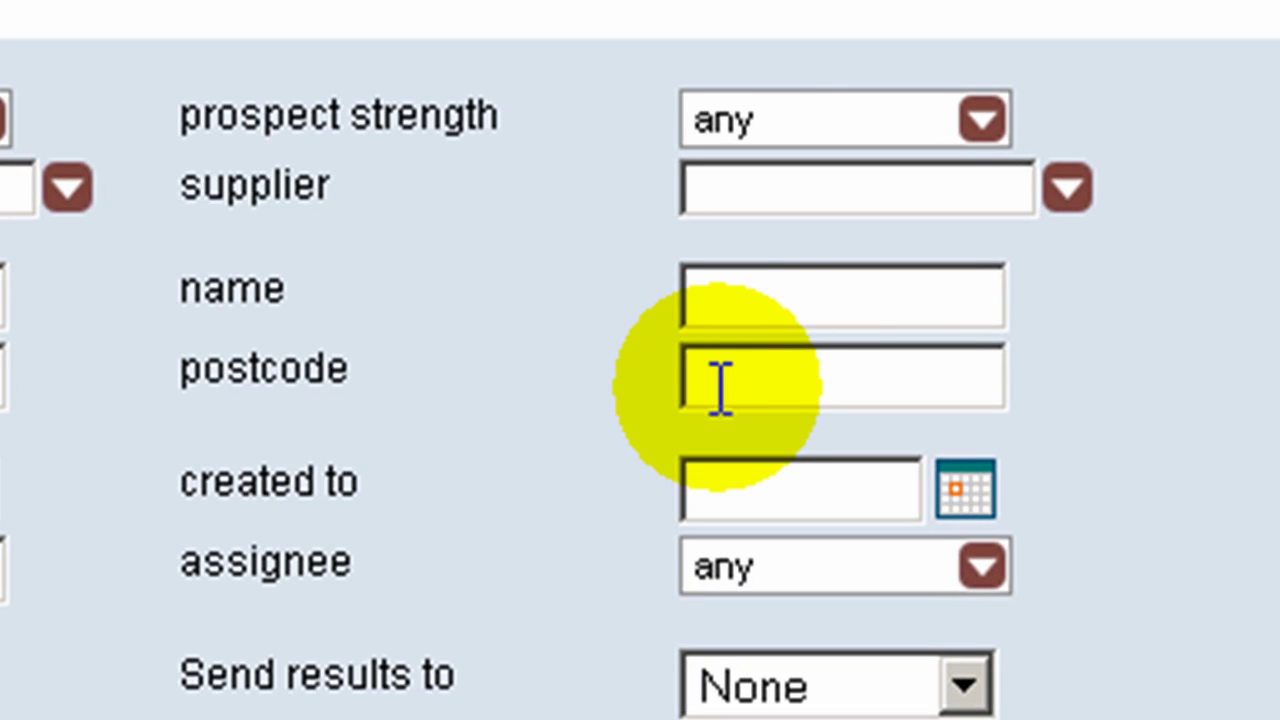
{"action": "type", "text": "cv"}
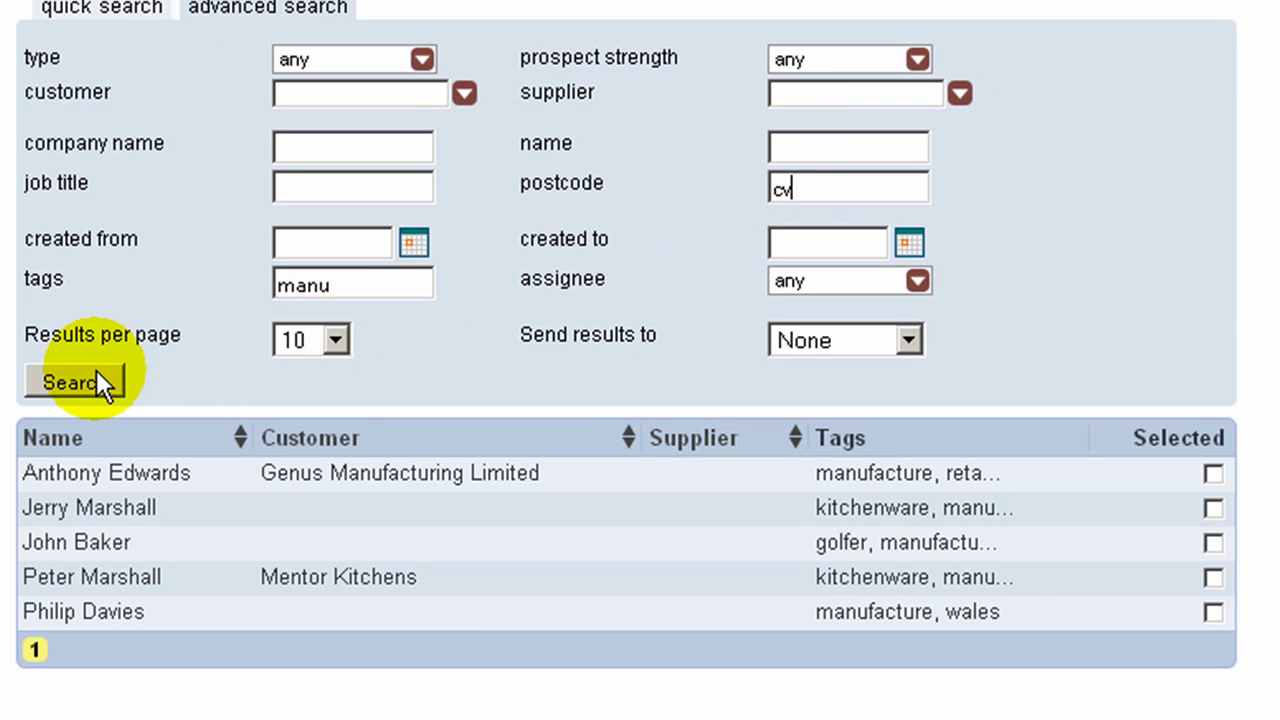
{"action": "left_click", "coordinate": [97, 378]}
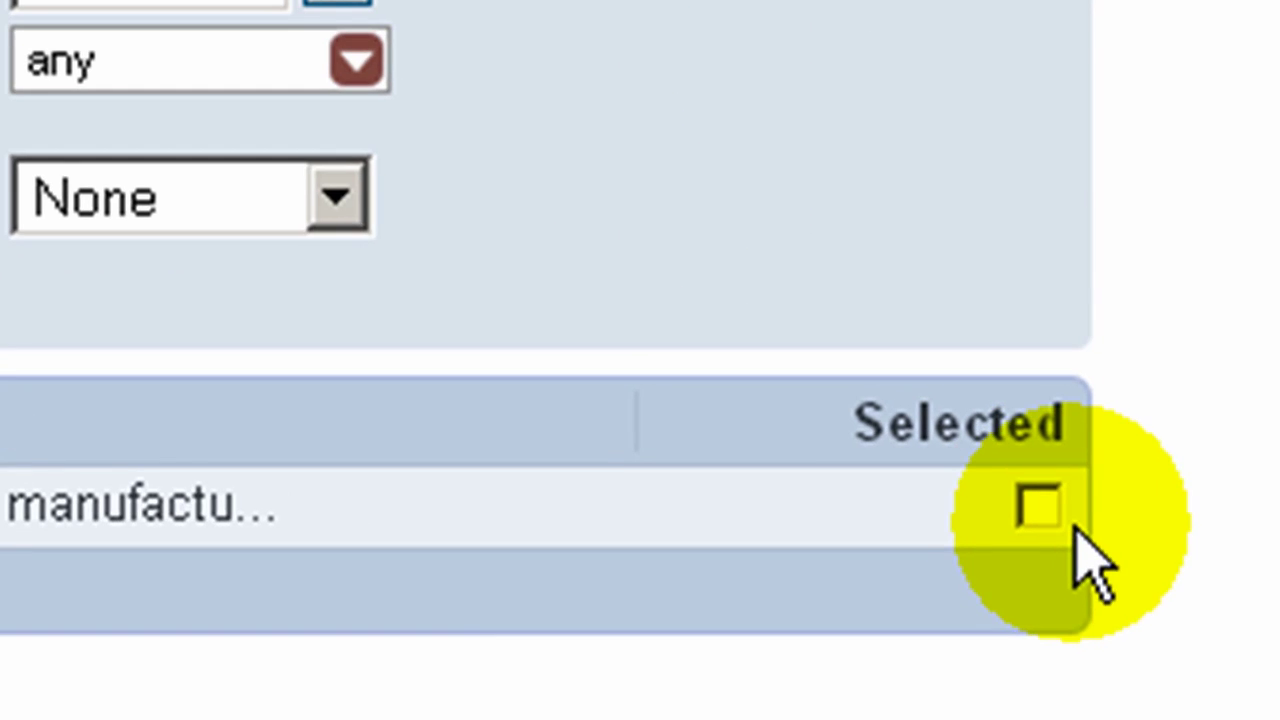
{"action": "left_click", "coordinate": [1042, 510]}
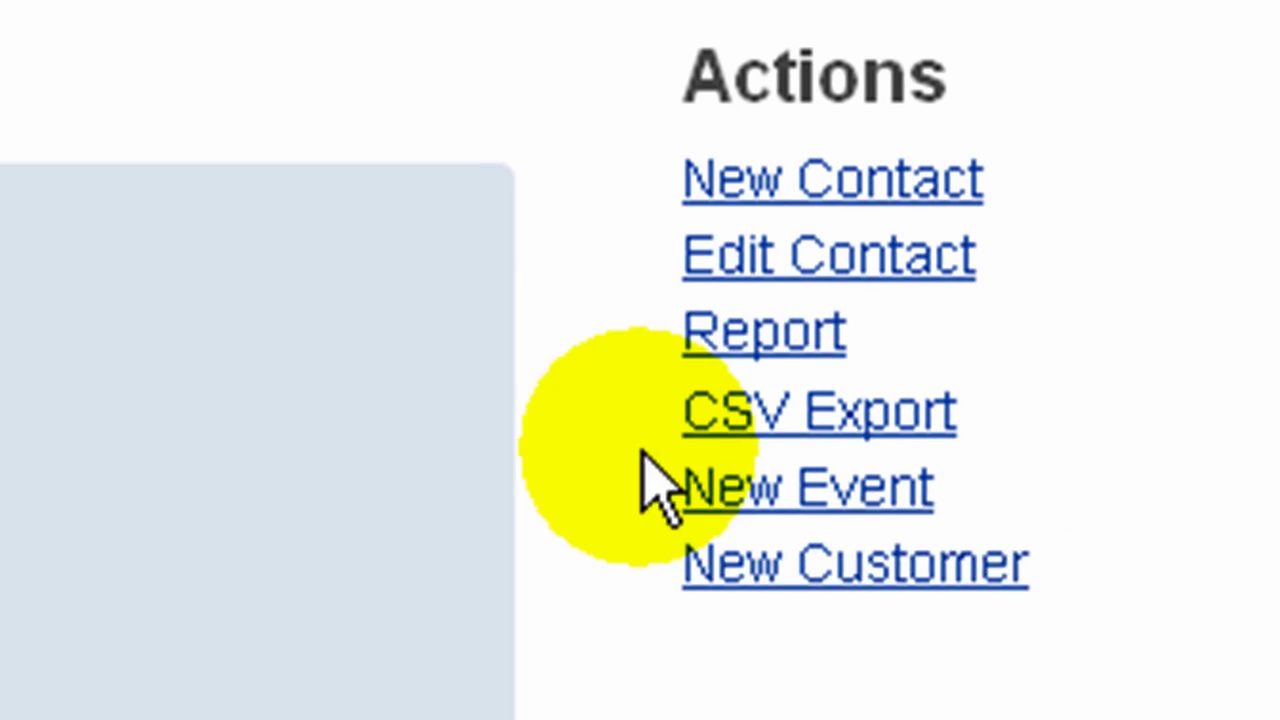
{"action": "left_click", "coordinate": [700, 262]}
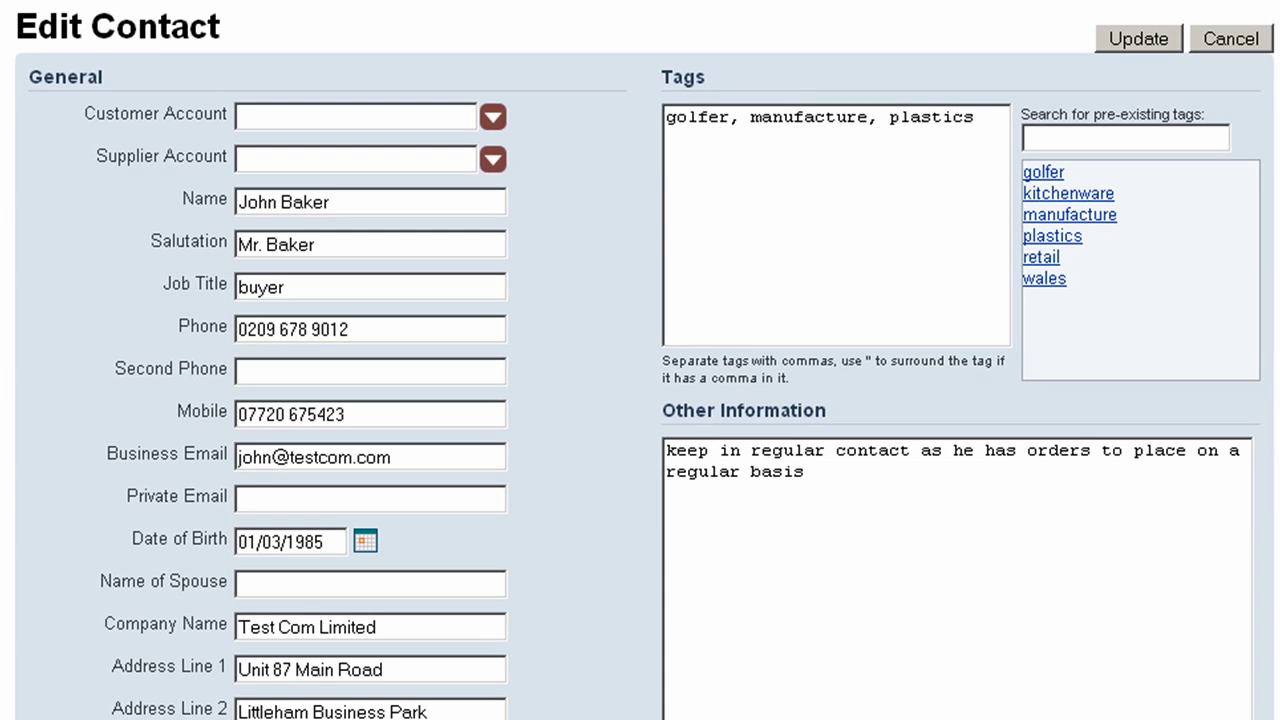
Step: Review the contact's edit form with tags golfer, manufacture and plastics
{"action": "scroll", "coordinate": [759, 639], "scroll_direction": "down", "scroll_amount": 5}
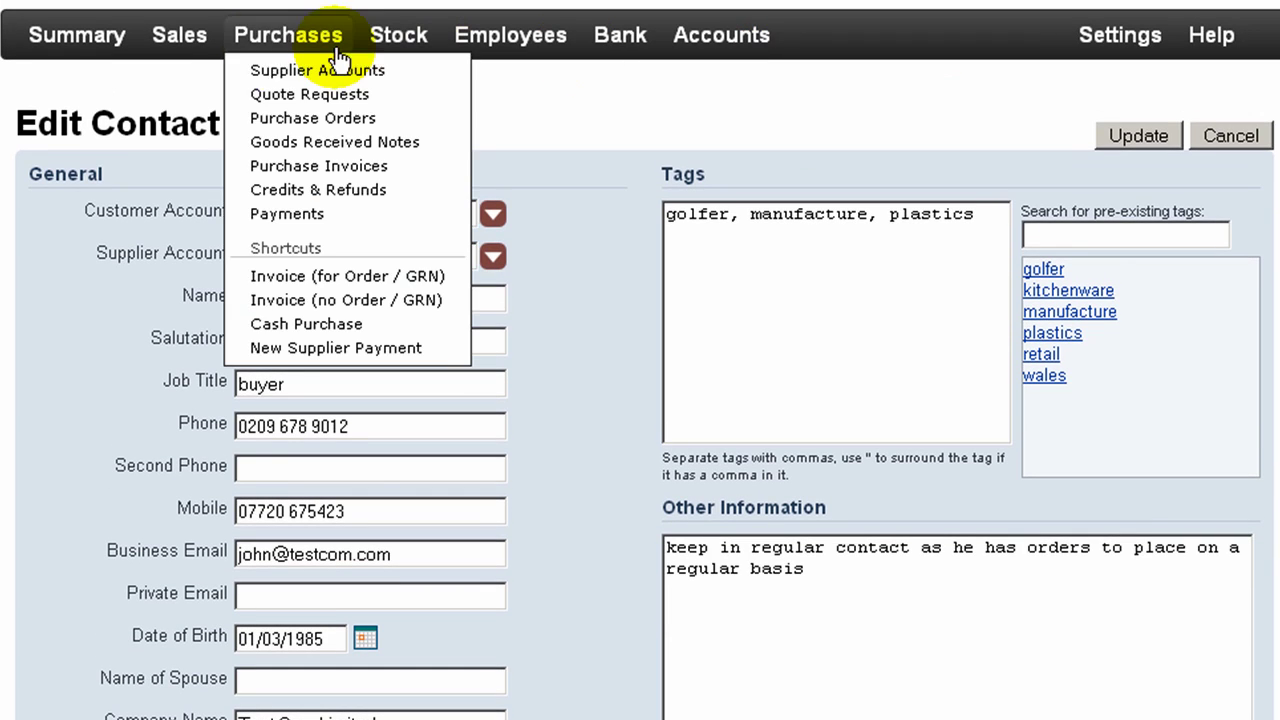
{"action": "mouse_move", "coordinate": [197, 45]}
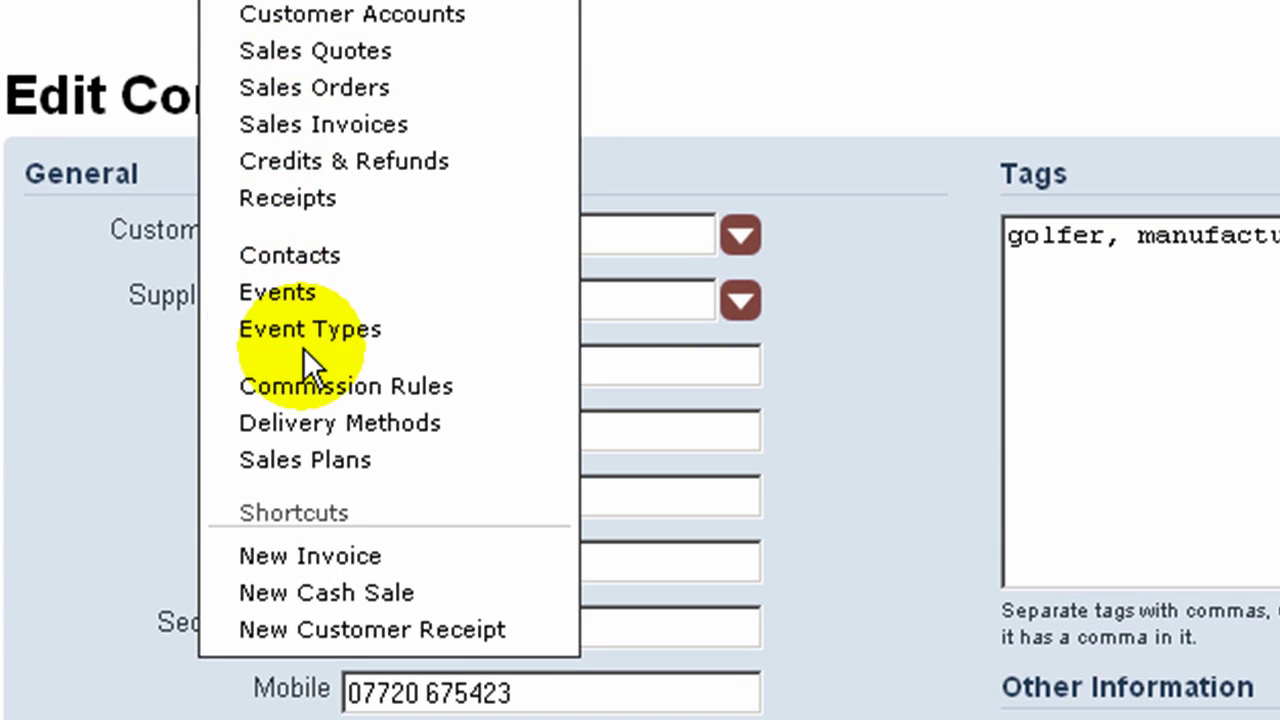
Step: Create a Customer Complaint event type, priority 1, described as responding to complaints and agreeing remedial action
{"action": "left_click", "coordinate": [304, 340]}
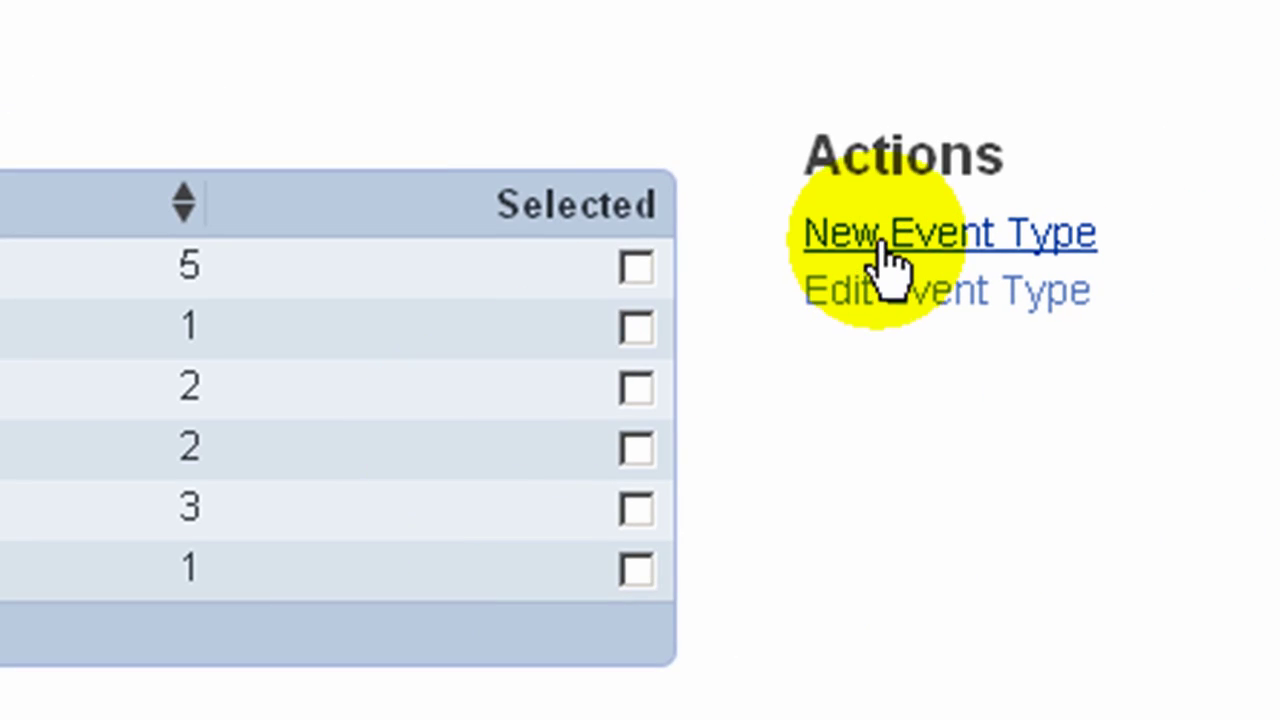
{"action": "left_click", "coordinate": [885, 262]}
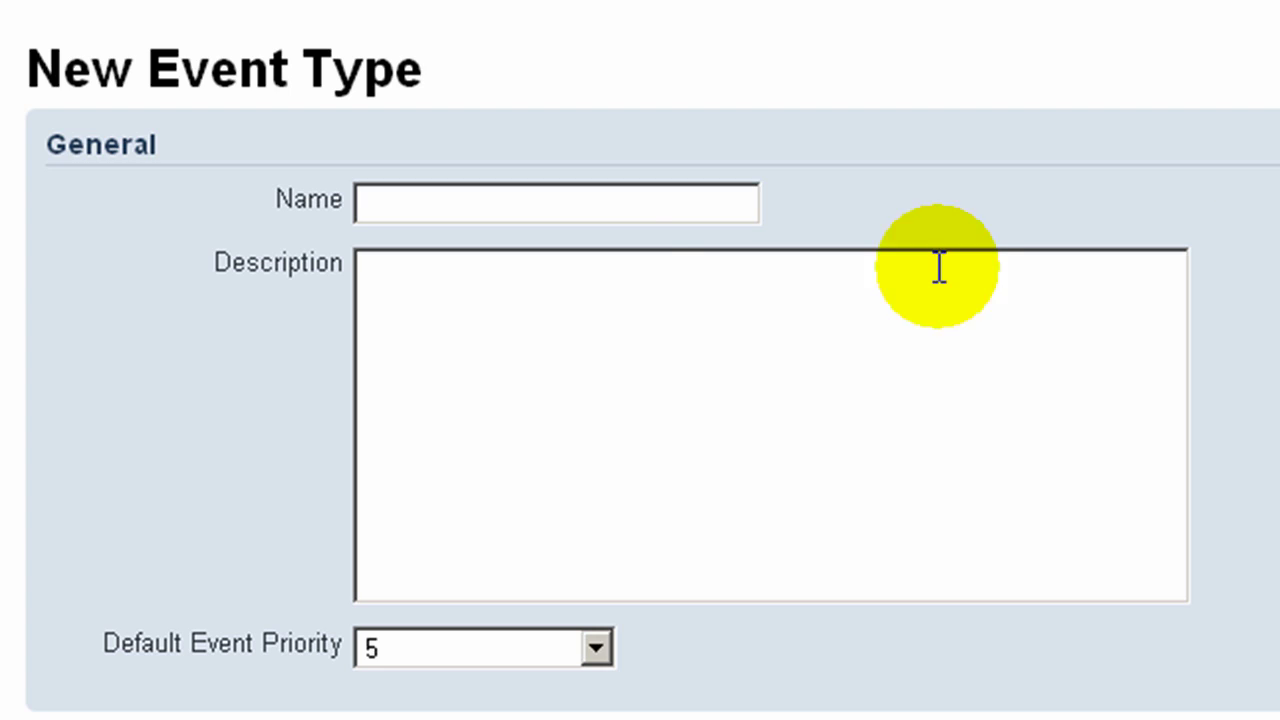
{"action": "left_click", "coordinate": [407, 208]}
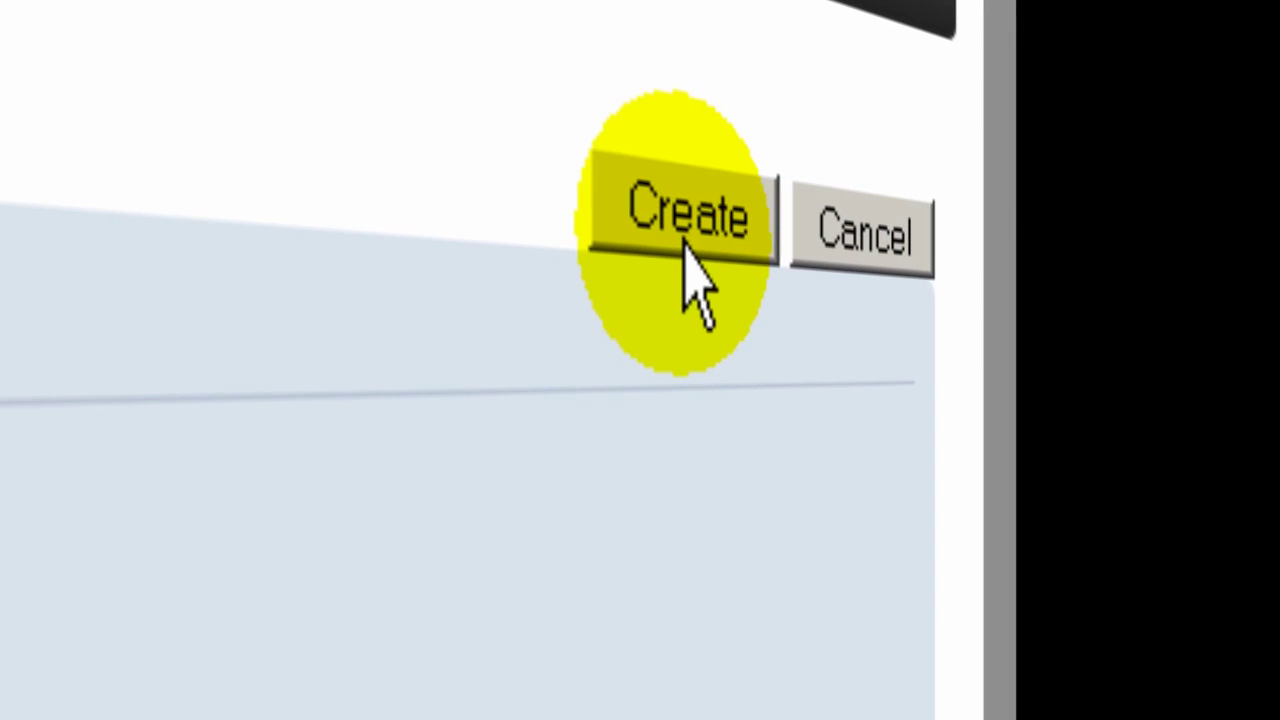
{"action": "left_click", "coordinate": [1143, 174]}
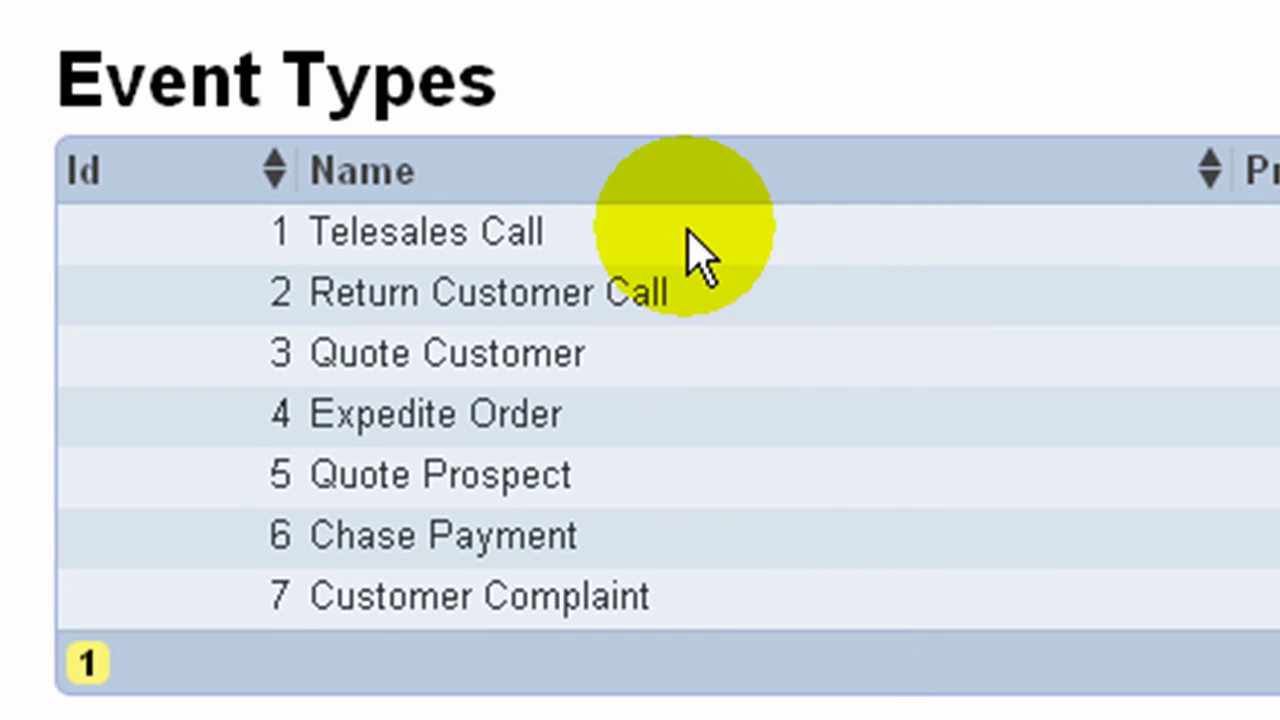
Step: Begin a new event with event type Customer Complaint and priority 1
{"action": "left_click", "coordinate": [421, 56]}
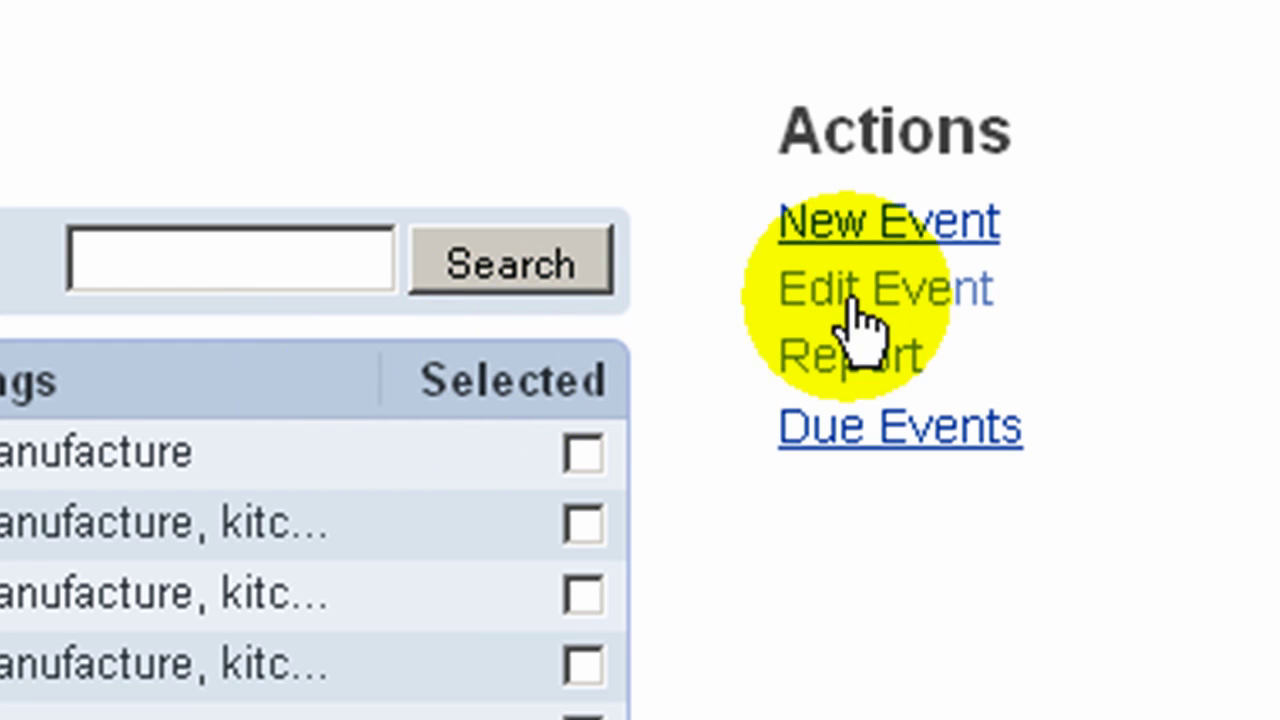
{"action": "left_click", "coordinate": [880, 224]}
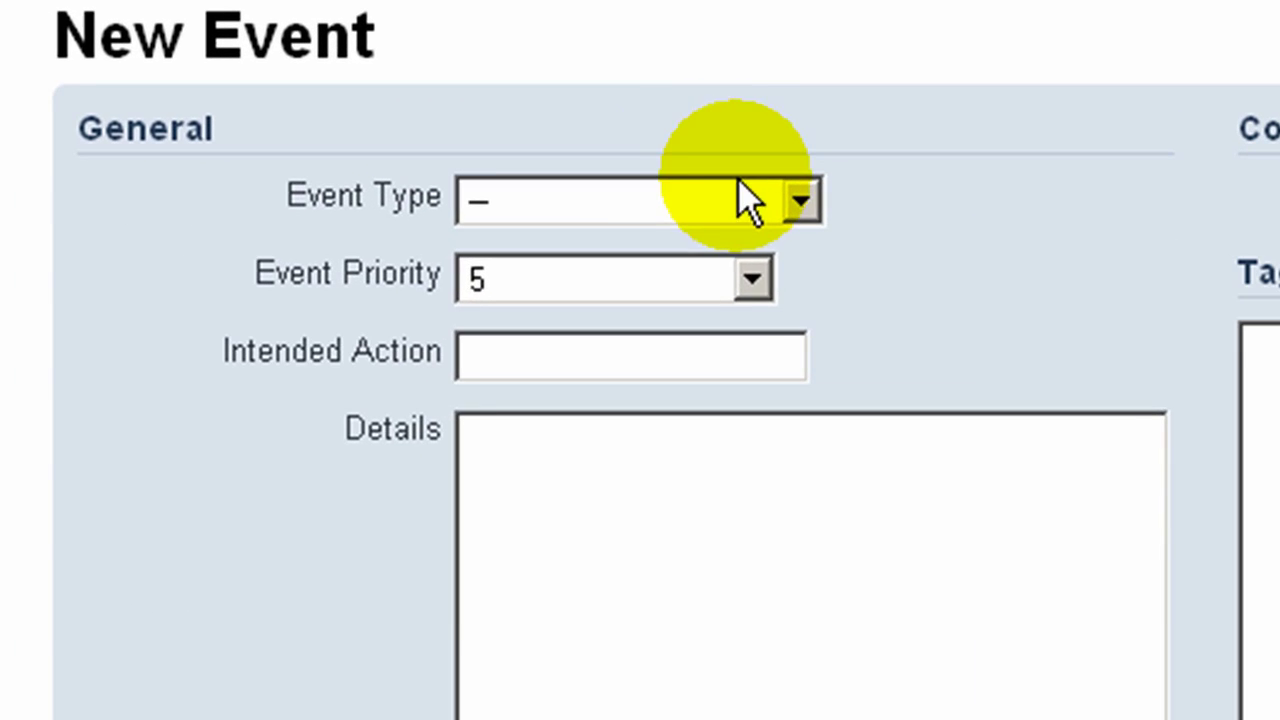
{"action": "left_click", "coordinate": [738, 198]}
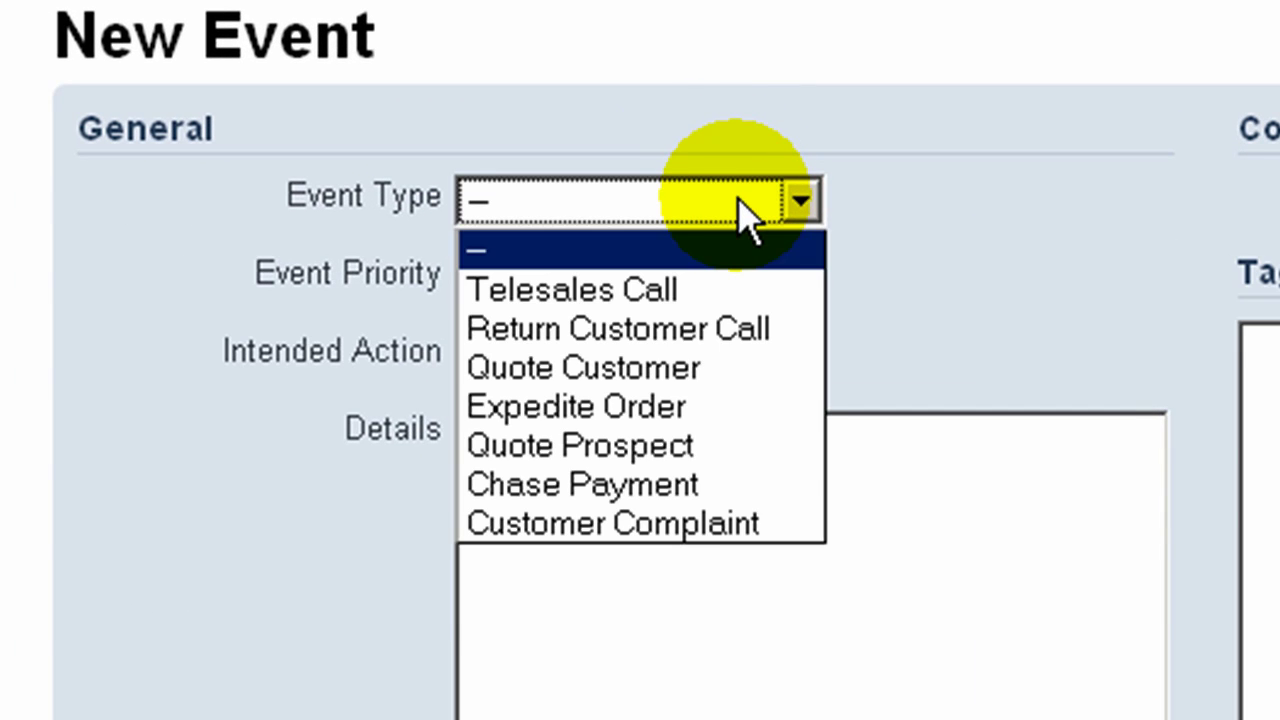
{"action": "left_click", "coordinate": [701, 517]}
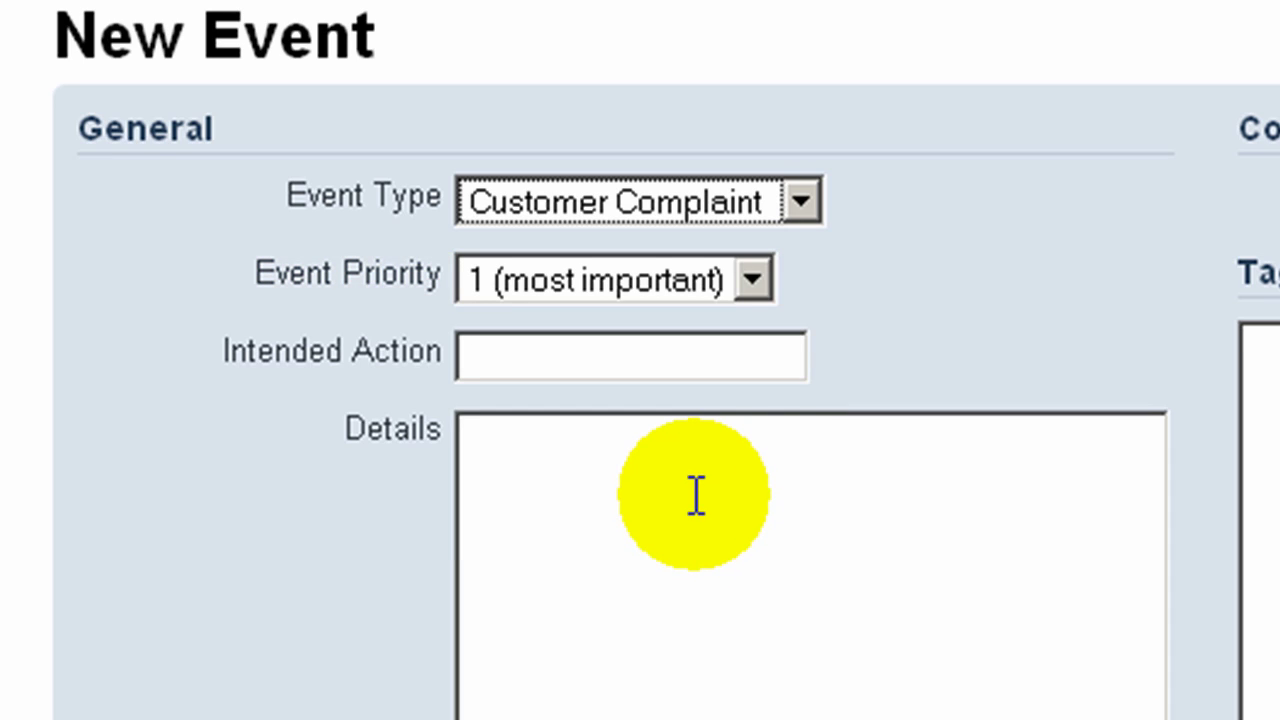